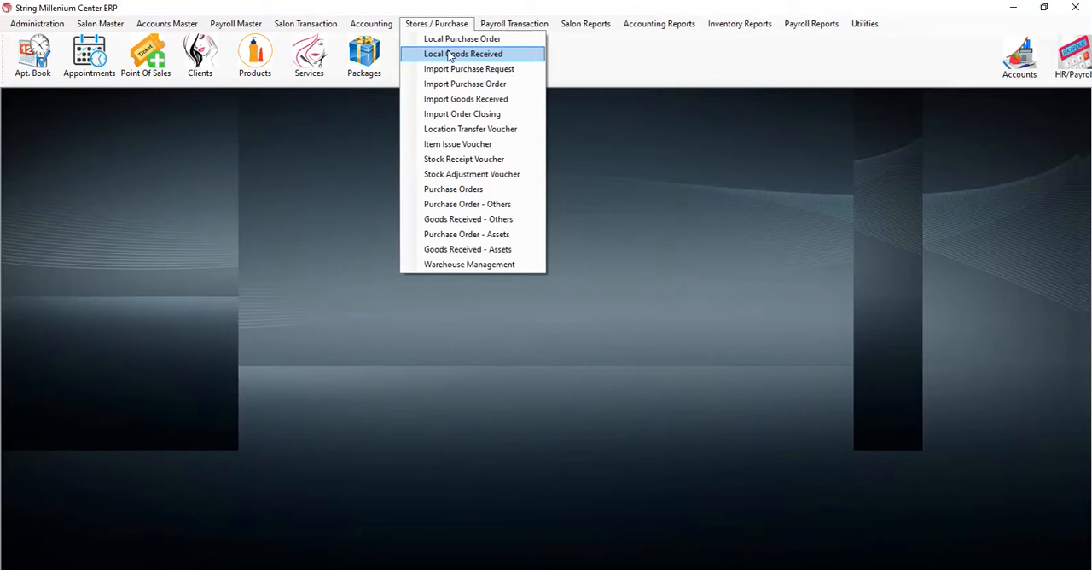
# - Start a new local goods received voucher and choose CASH SUPPLIER as its supplier
pyautogui.click(449, 55)
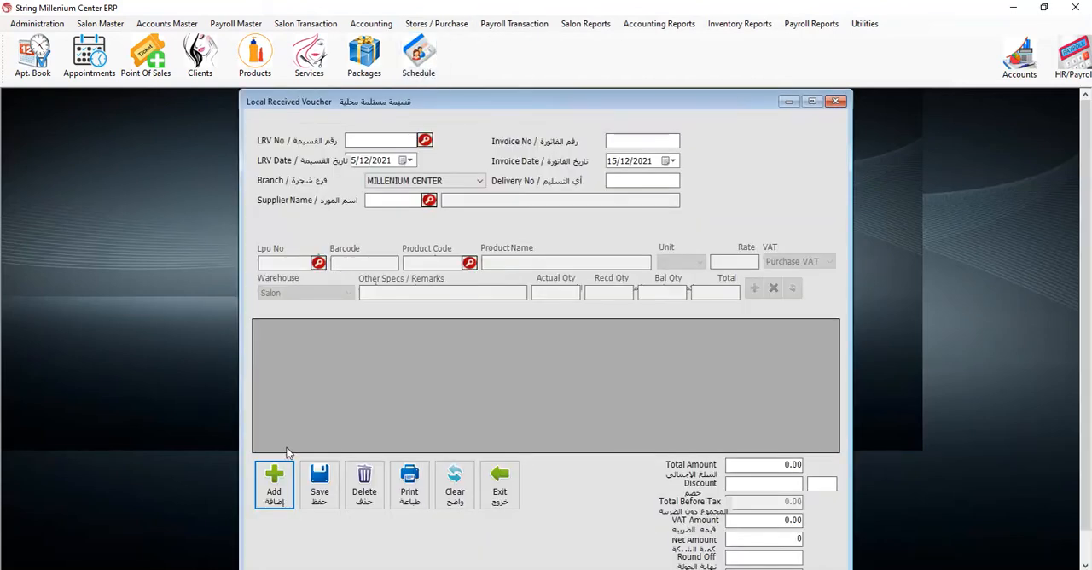
pyautogui.click(278, 482)
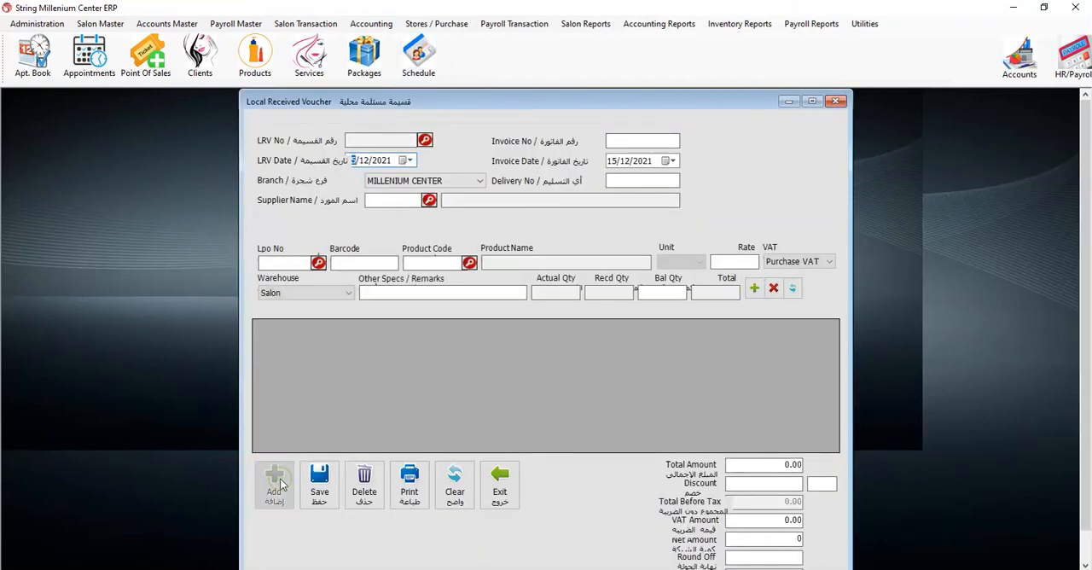
pyautogui.click(410, 161)
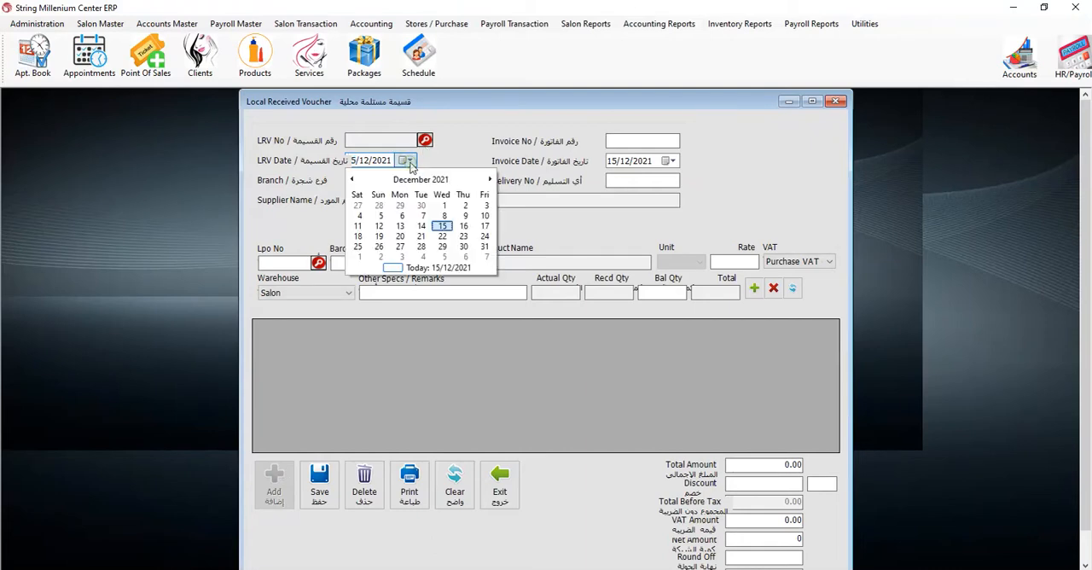
pyautogui.click(411, 162)
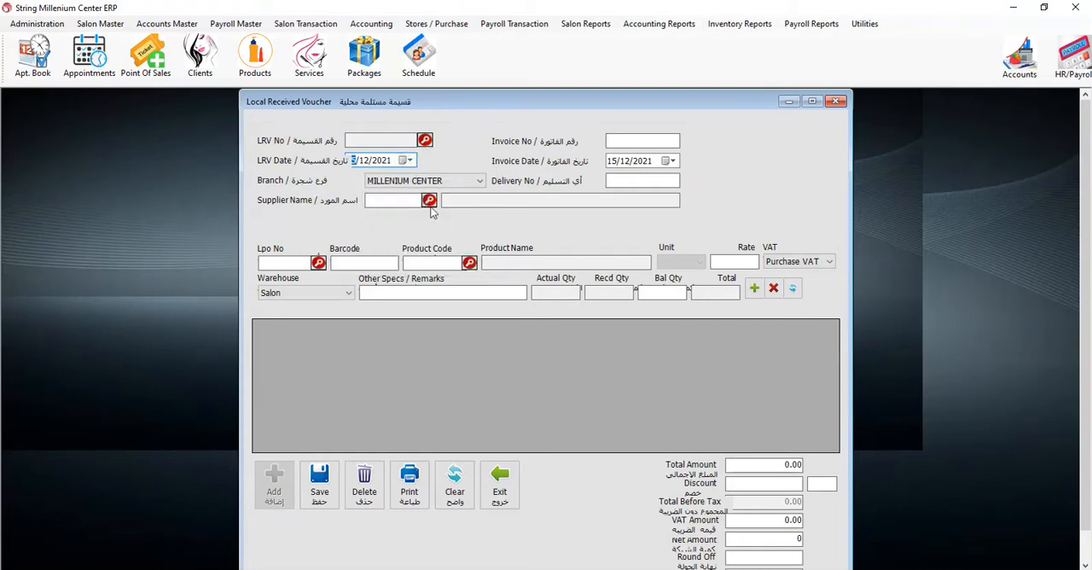
pyautogui.click(430, 201)
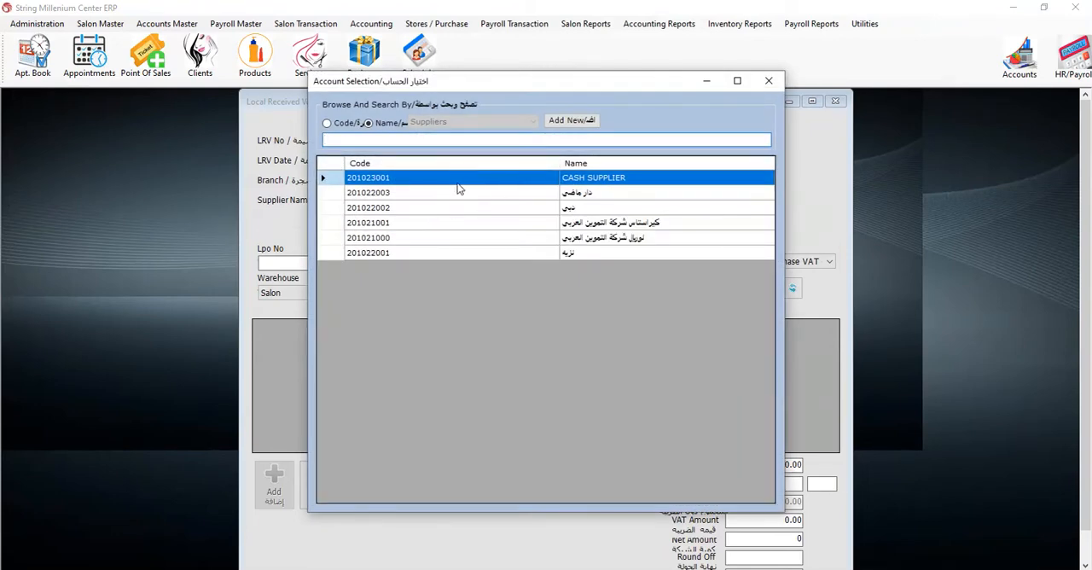
pyautogui.doubleClick(493, 179)
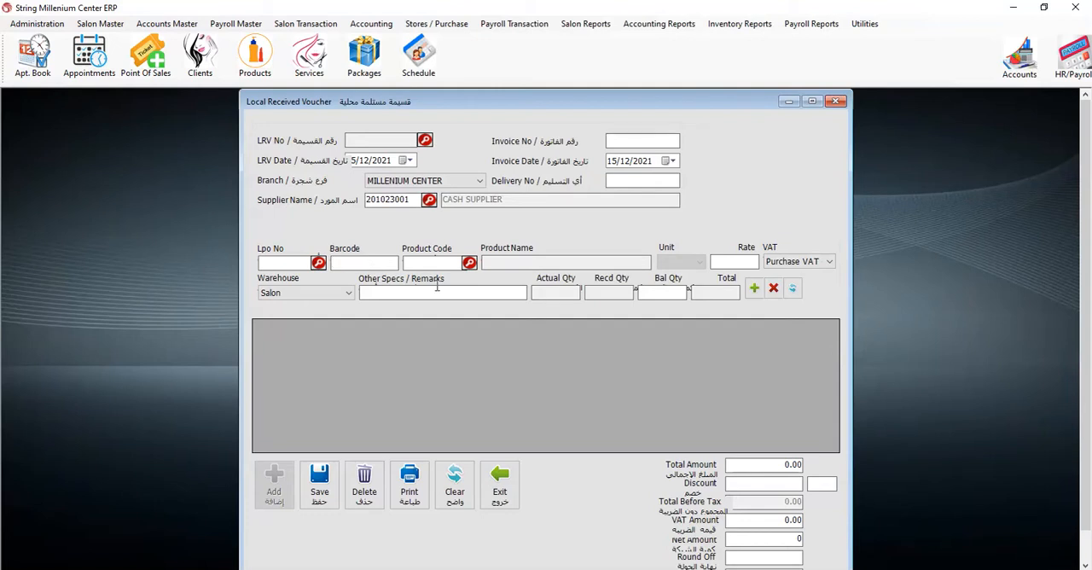
pyautogui.rightClick(358, 260)
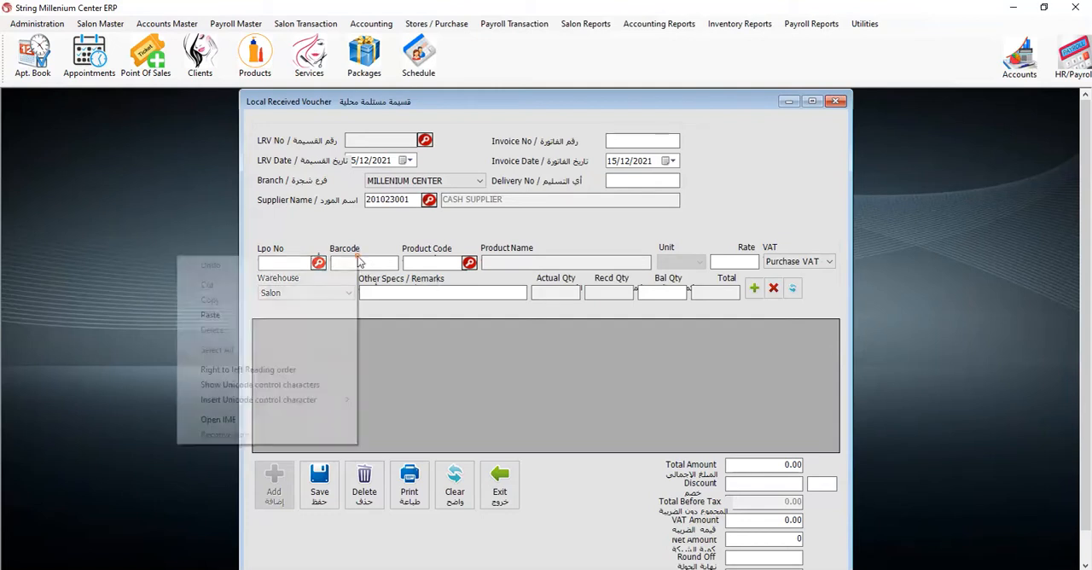
pyautogui.click(276, 315)
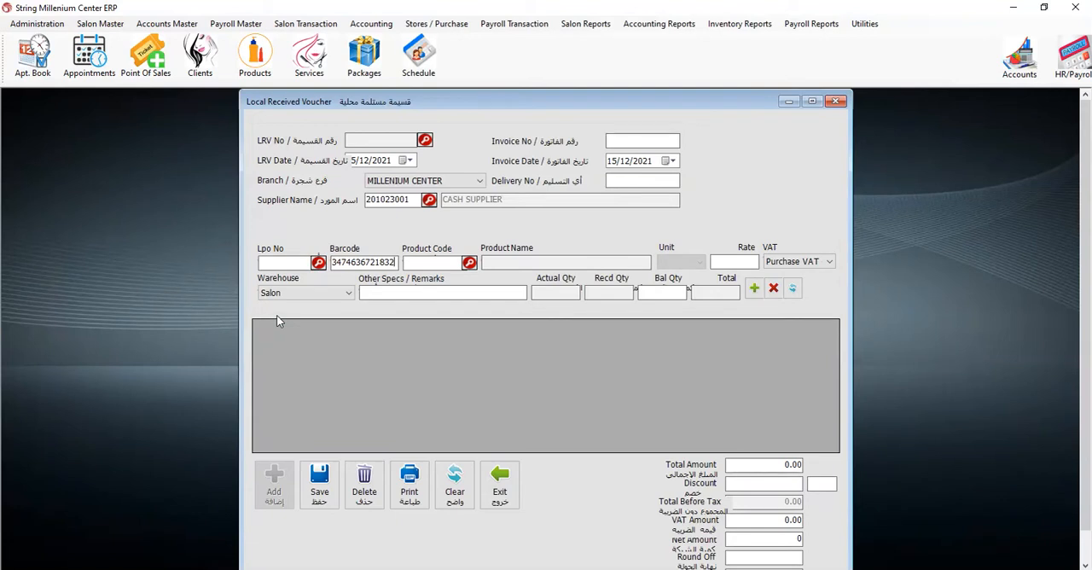
pyautogui.press('Return')
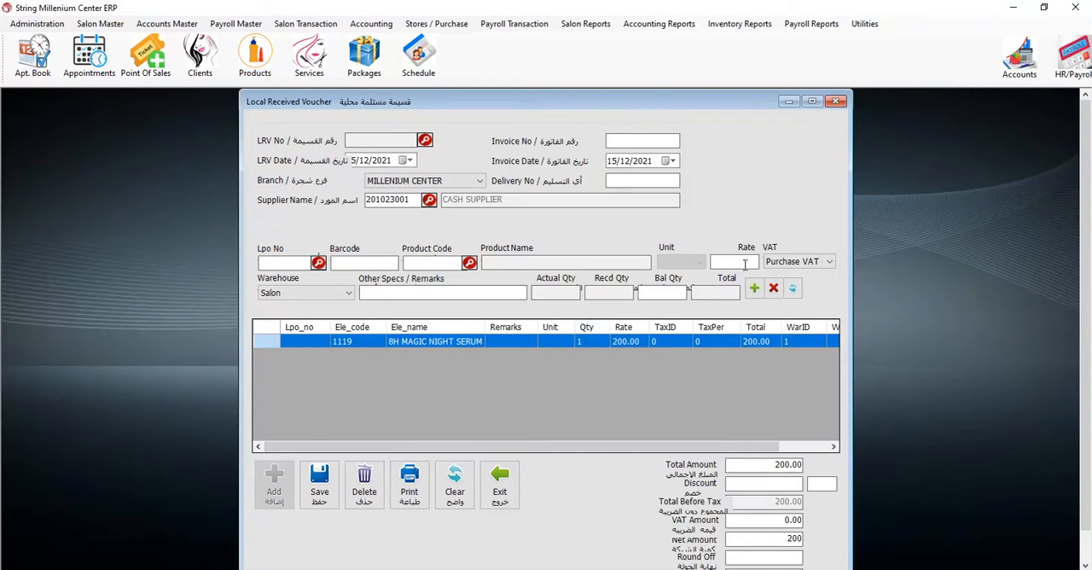
pyautogui.doubleClick(617, 342)
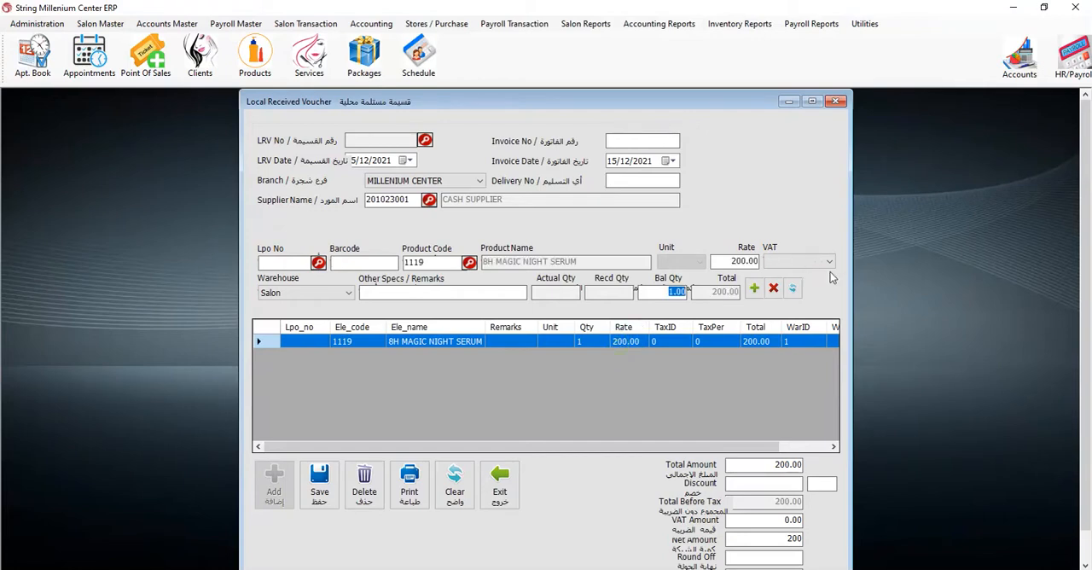
pyautogui.click(774, 288)
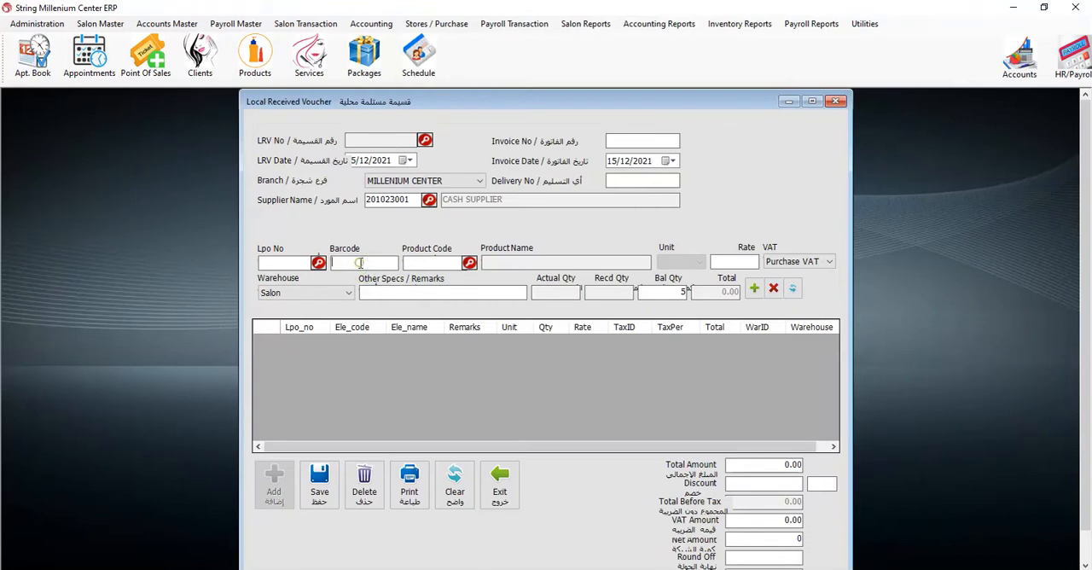
pyautogui.rightClick(360, 263)
pyautogui.click(316, 320)
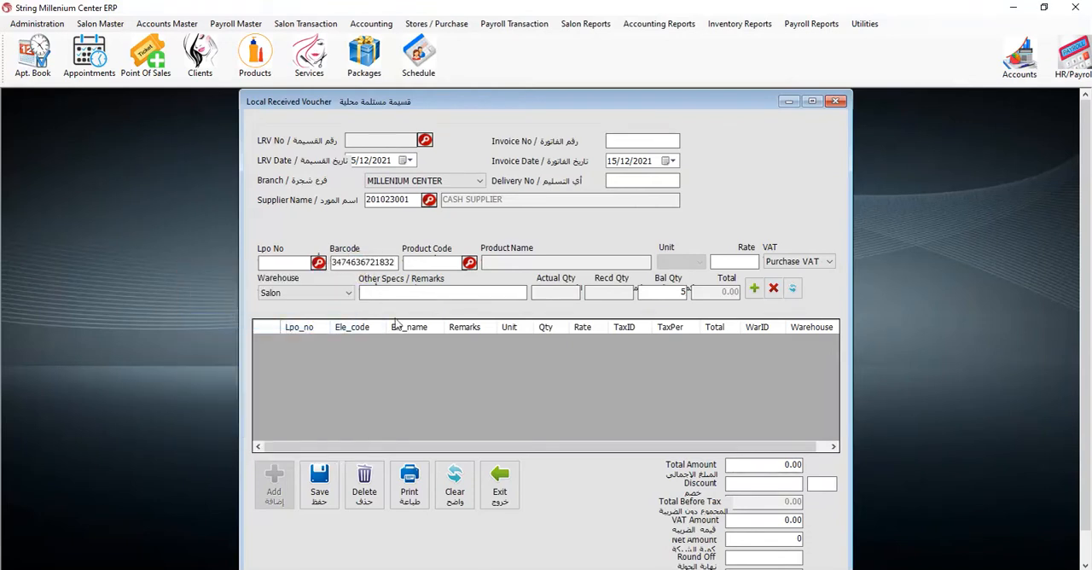
pyautogui.press('Return')
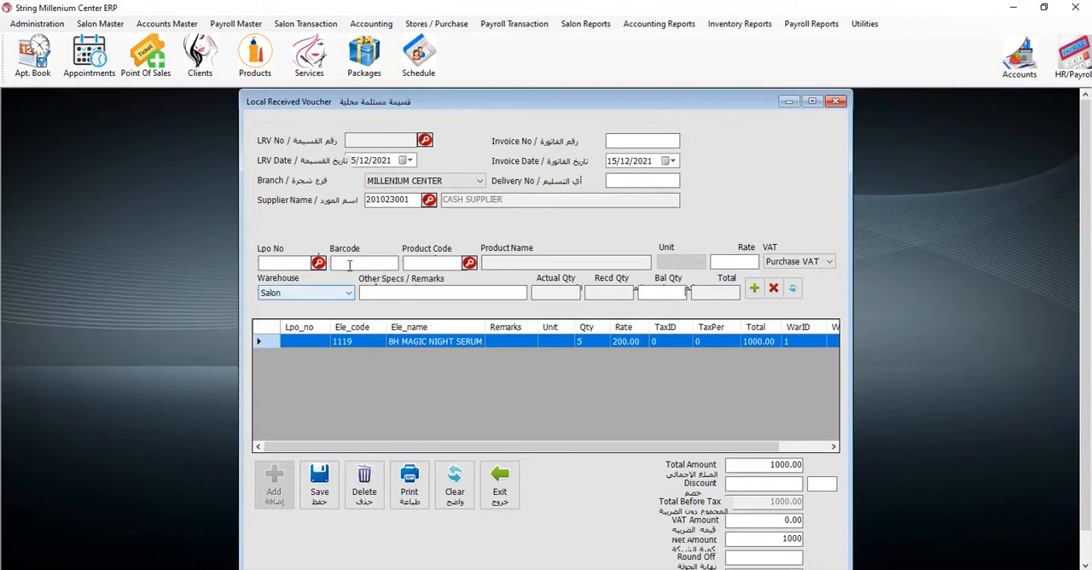
# - Pick ANGEL.MASQUE from the product list and add it to the voucher with a quantity of 10
pyautogui.click(469, 263)
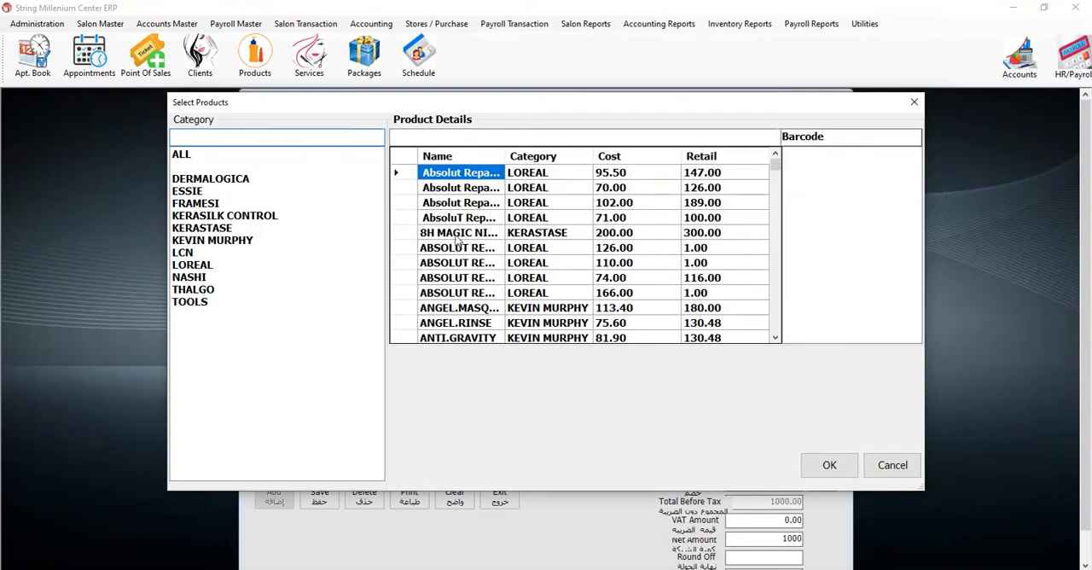
pyautogui.click(443, 237)
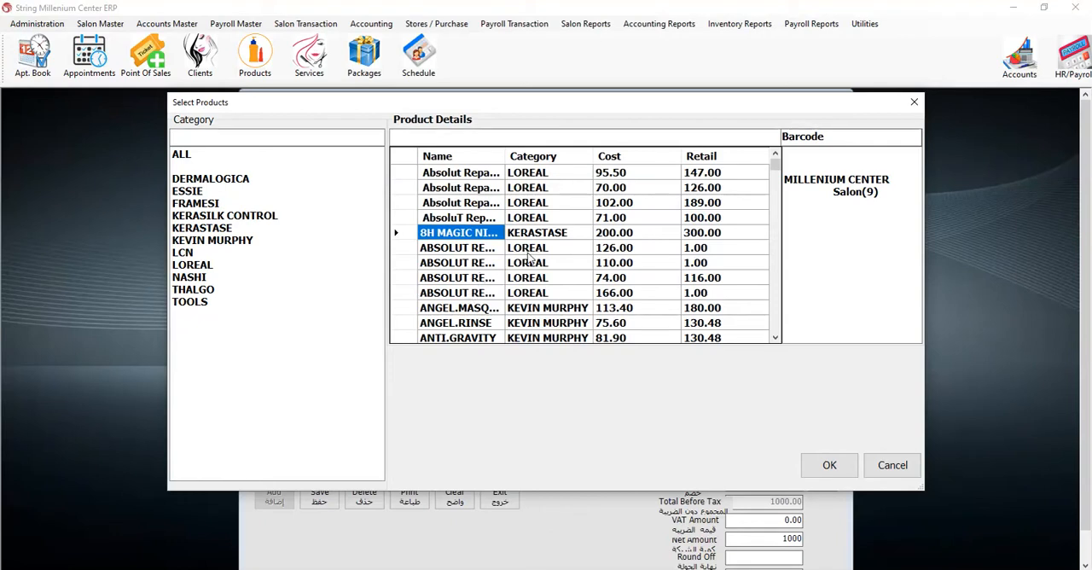
pyautogui.click(472, 309)
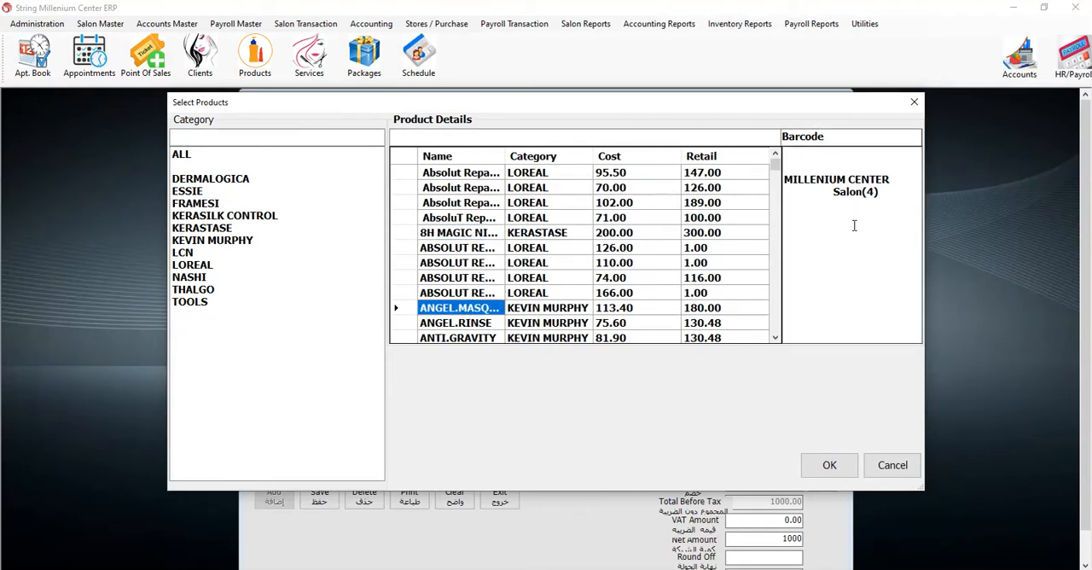
pyautogui.click(819, 465)
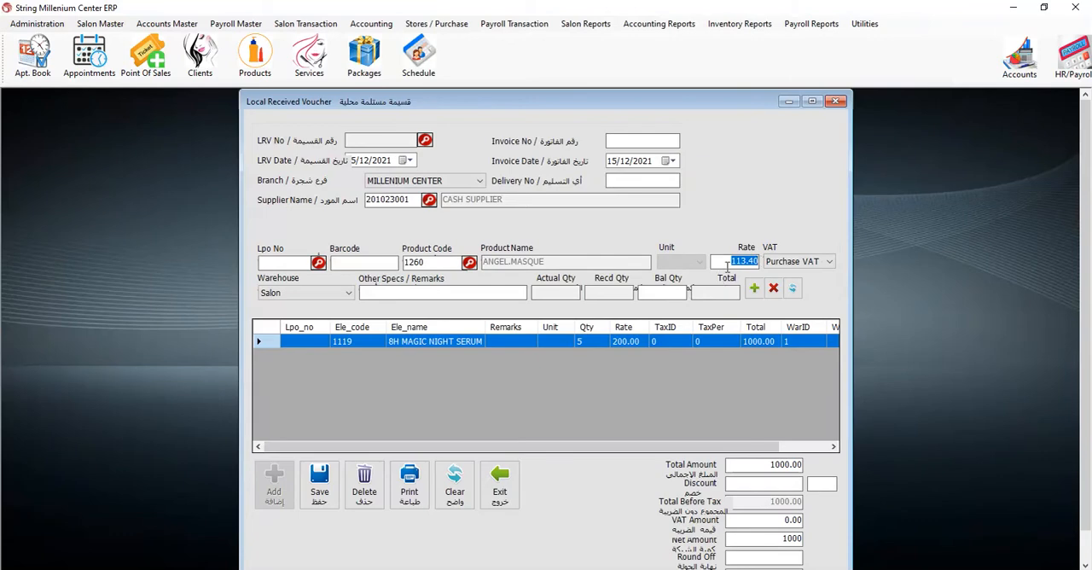
pyautogui.click(663, 290)
pyautogui.write('10')
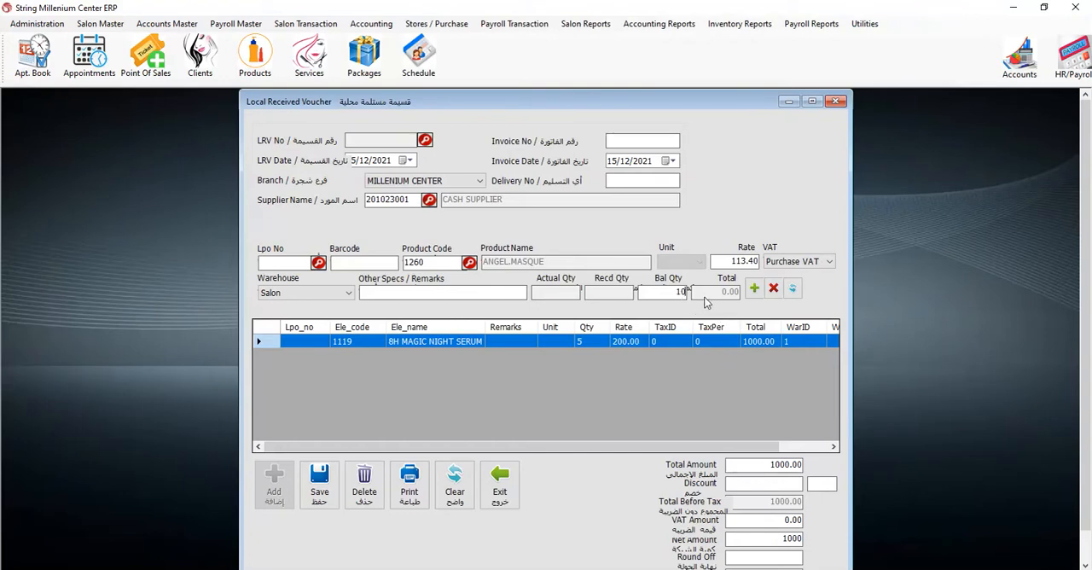
pyautogui.click(756, 288)
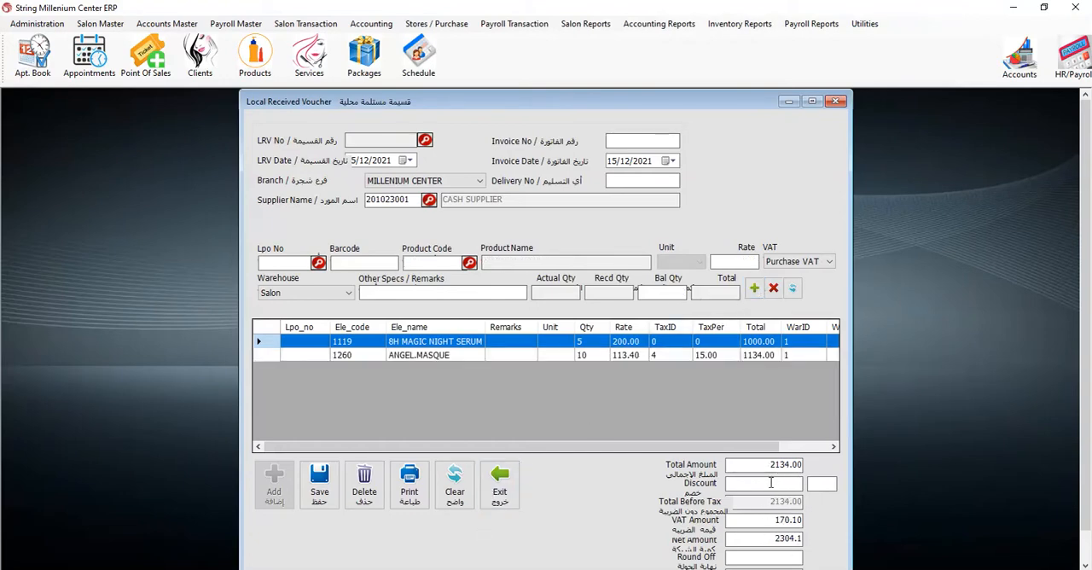
# - Review the VAT options and apply Purchase VAT to the 8H MAGIC NIGHT SERUM line
pyautogui.moveTo(1086, 405); pyautogui.dragTo(1089, 448)
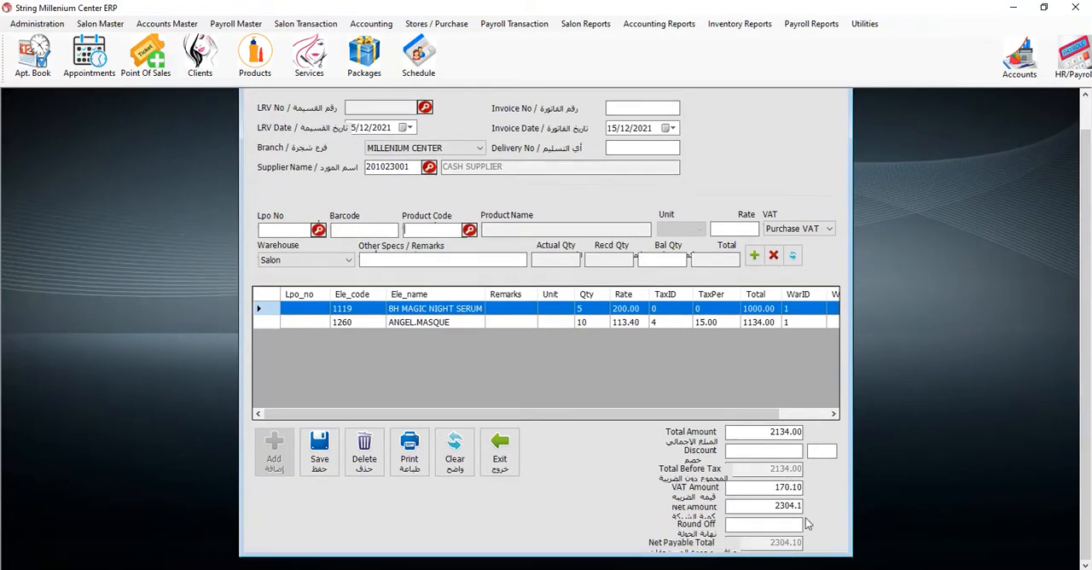
pyautogui.click(791, 231)
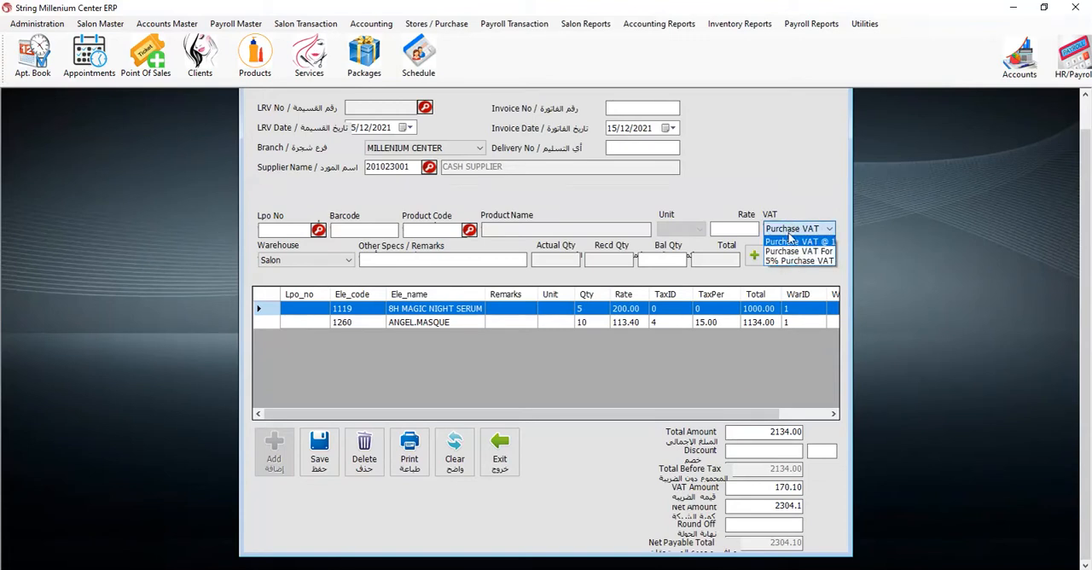
pyautogui.click(791, 232)
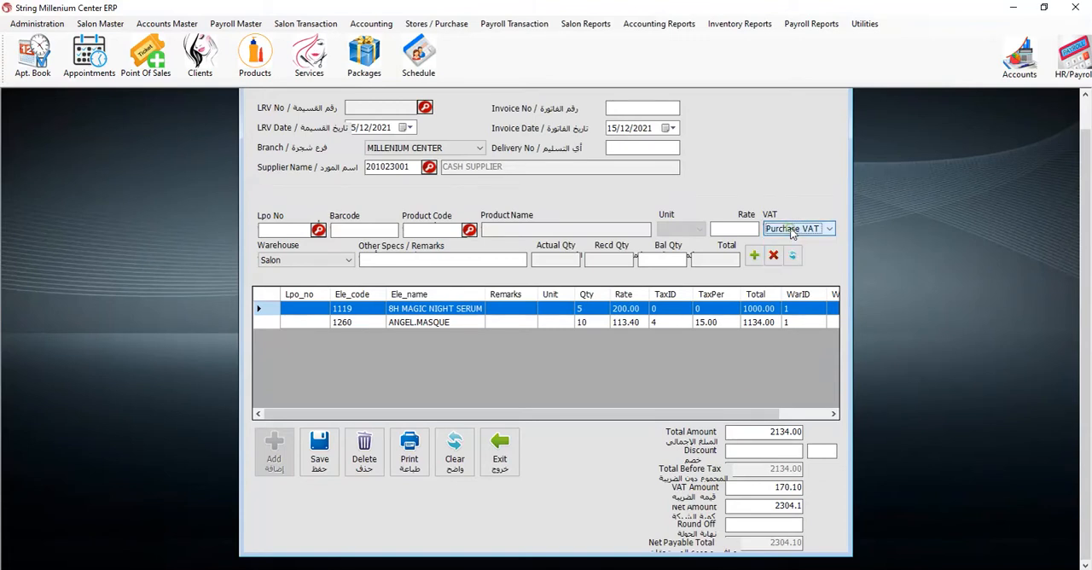
pyautogui.moveTo(693, 416)
pyautogui.mouseDown()
pyautogui.moveTo(741, 418)
pyautogui.moveTo(694, 418)
pyautogui.mouseUp()
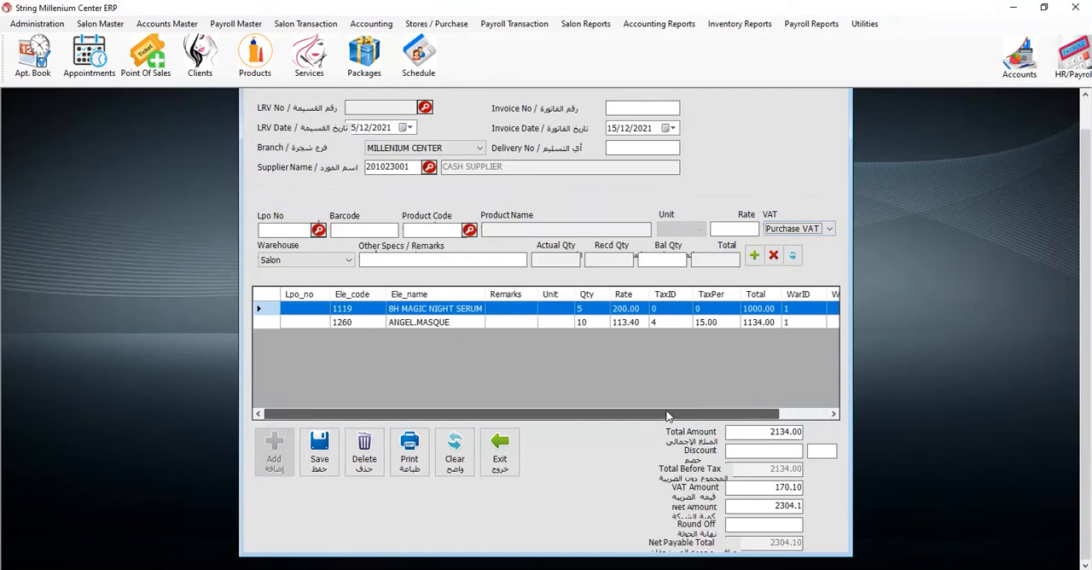
pyautogui.click(698, 311)
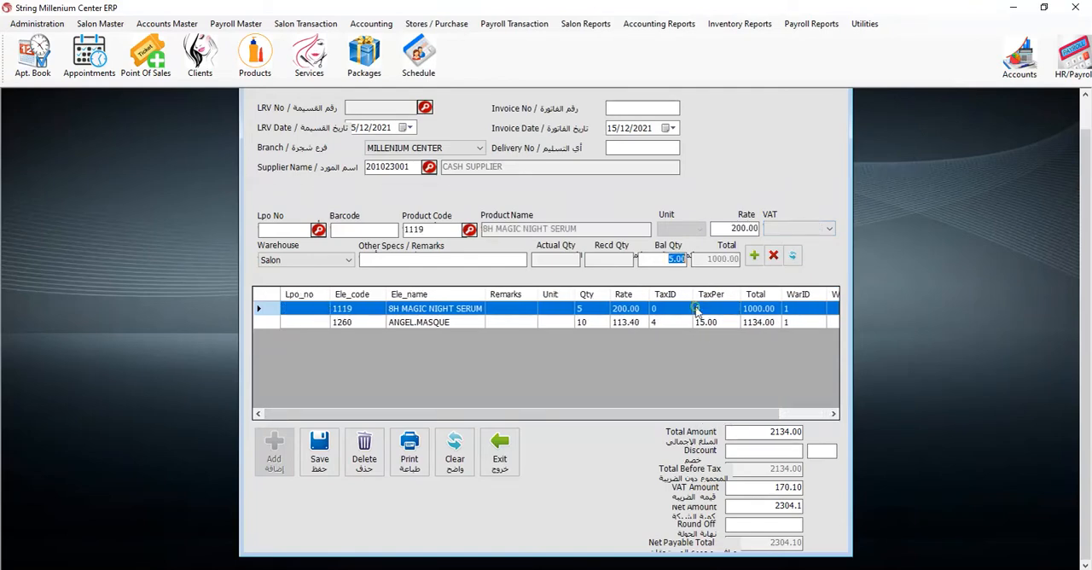
pyautogui.click(794, 228)
pyautogui.click(793, 243)
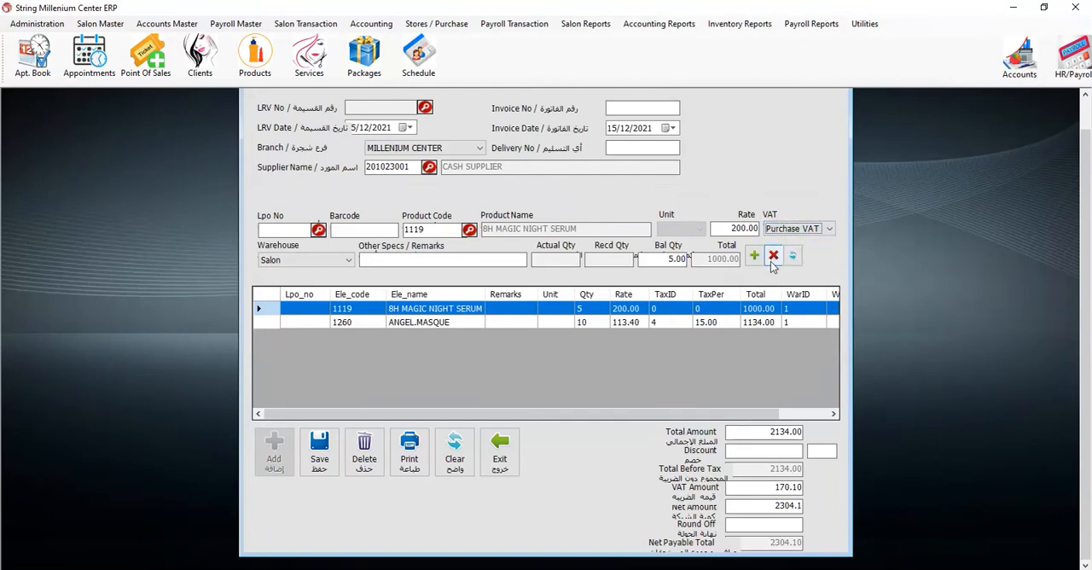
pyautogui.click(755, 257)
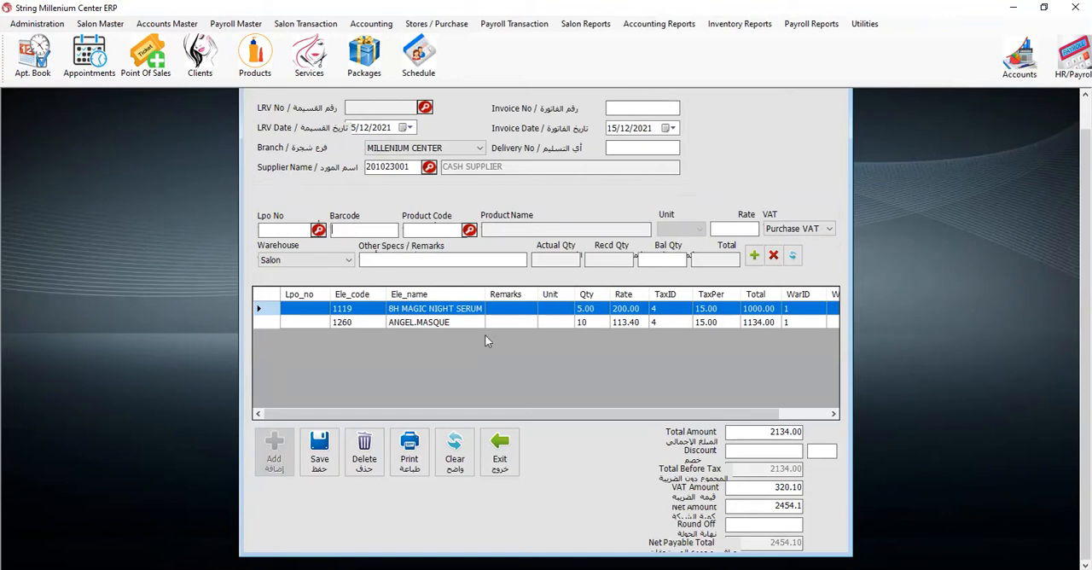
# - Set the quantity of the 8H MAGIC NIGHT SERUM line to 10 and update the line
pyautogui.click(545, 322)
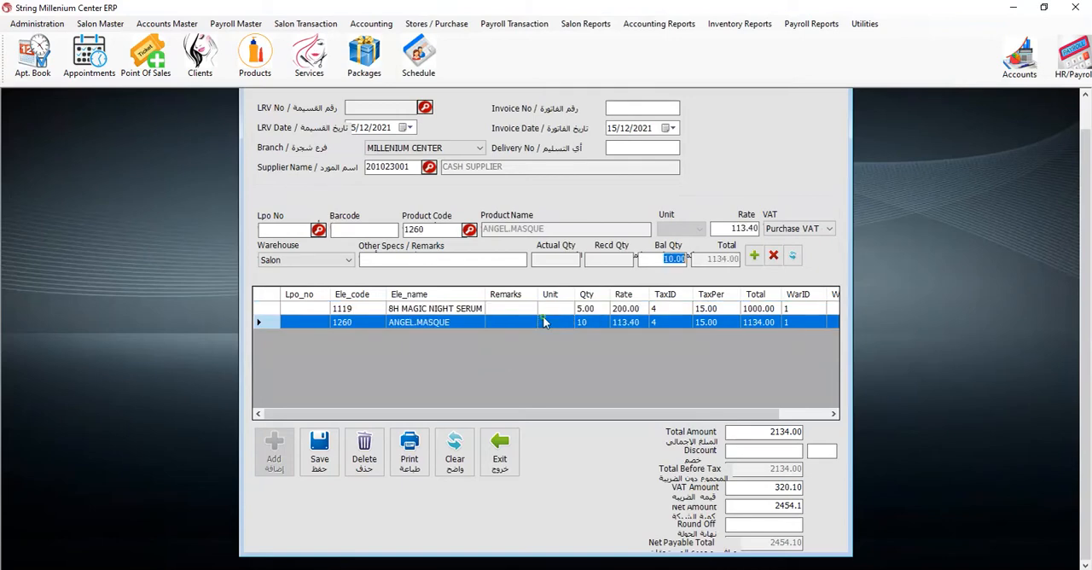
pyautogui.click(547, 309)
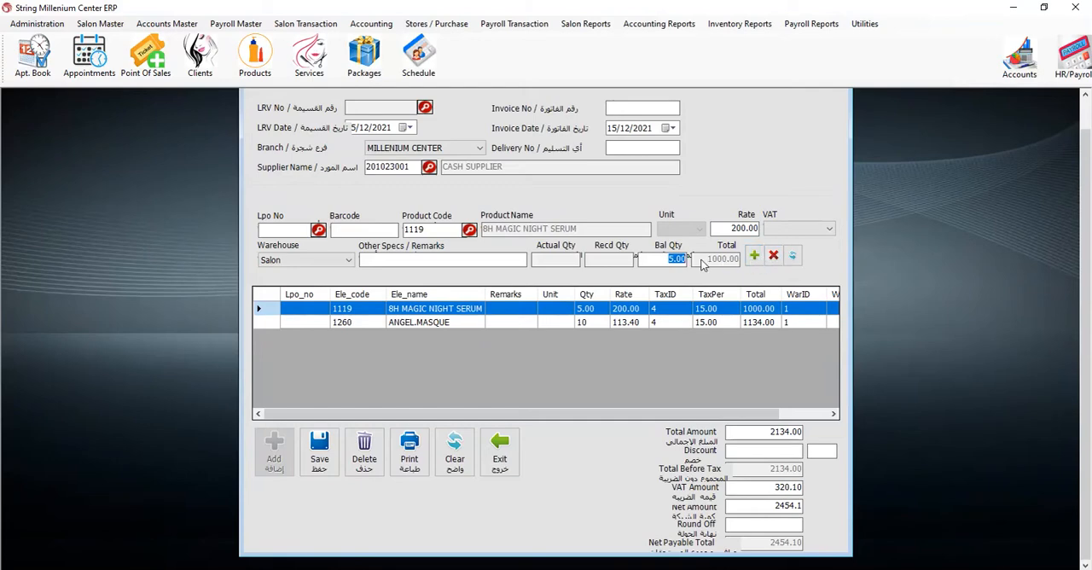
pyautogui.write('10')
pyautogui.click(755, 256)
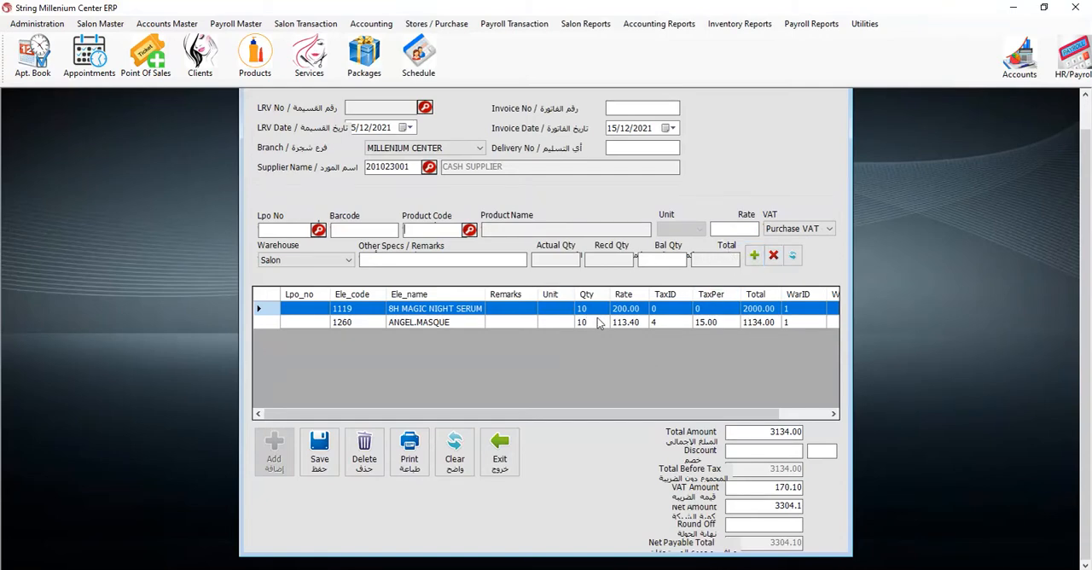
# - Save and submit the received voucher without printing or previewing it, and close the voucher form
pyautogui.click(318, 450)
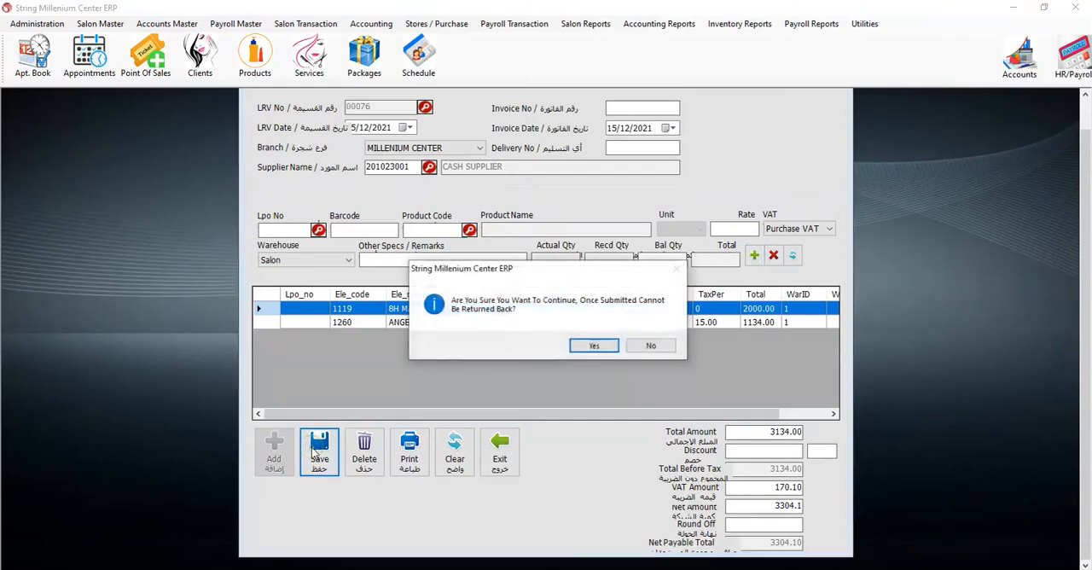
pyautogui.click(600, 348)
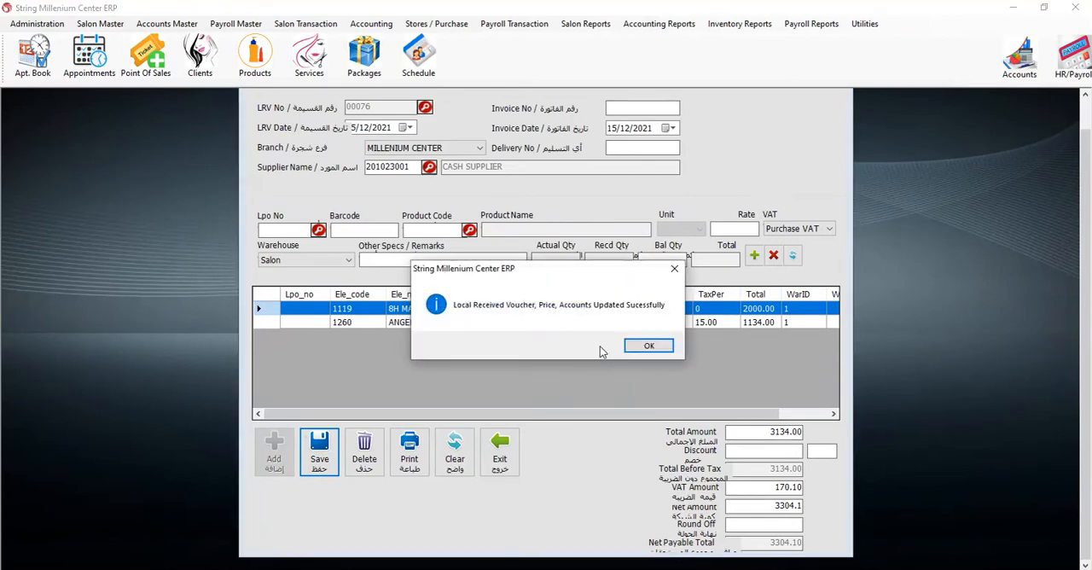
pyautogui.click(642, 348)
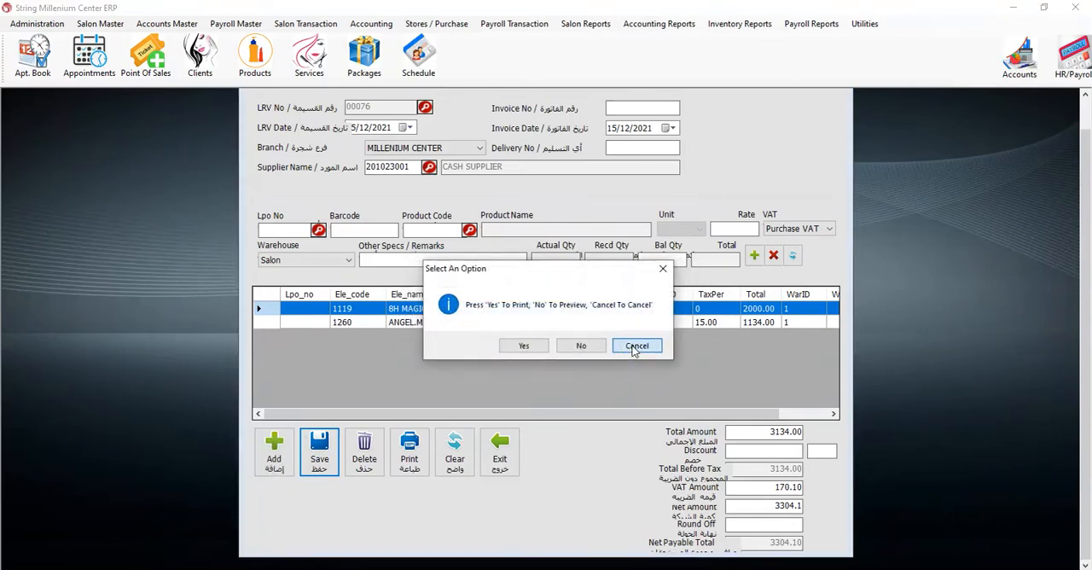
pyautogui.click(633, 347)
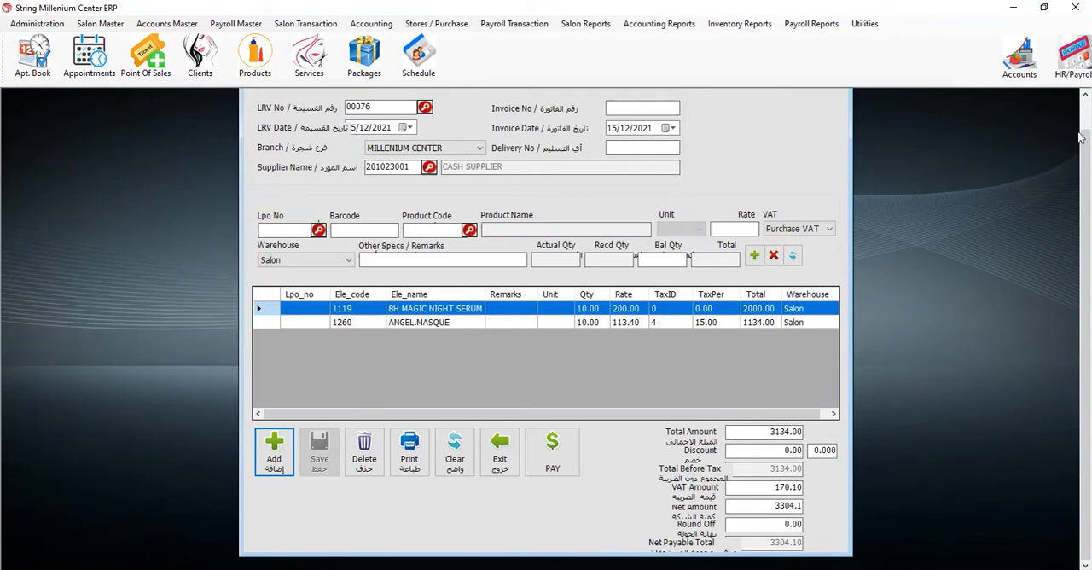
pyautogui.scroll(1, 1080, 136)
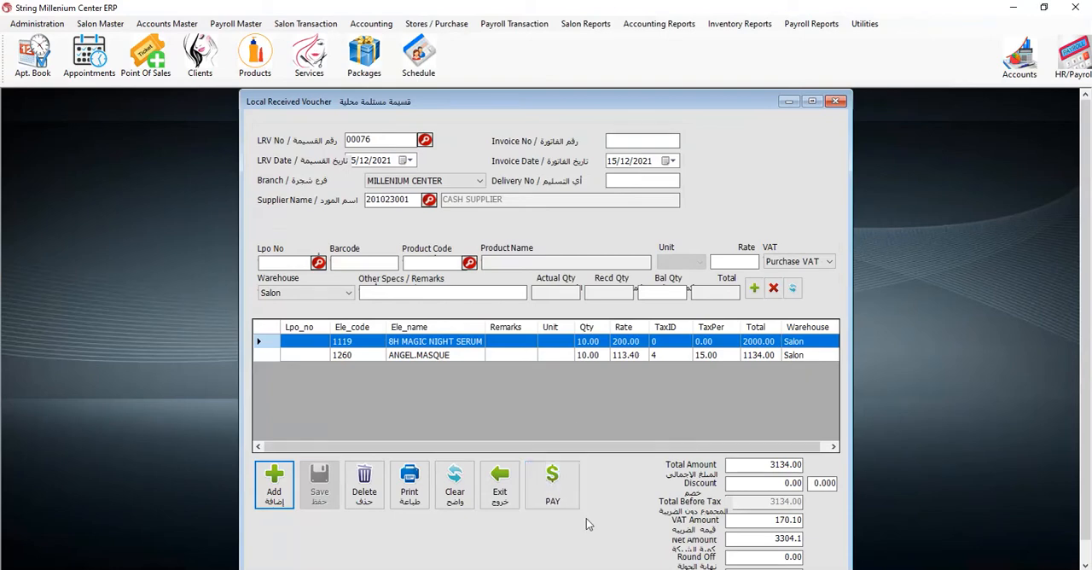
pyautogui.click(839, 101)
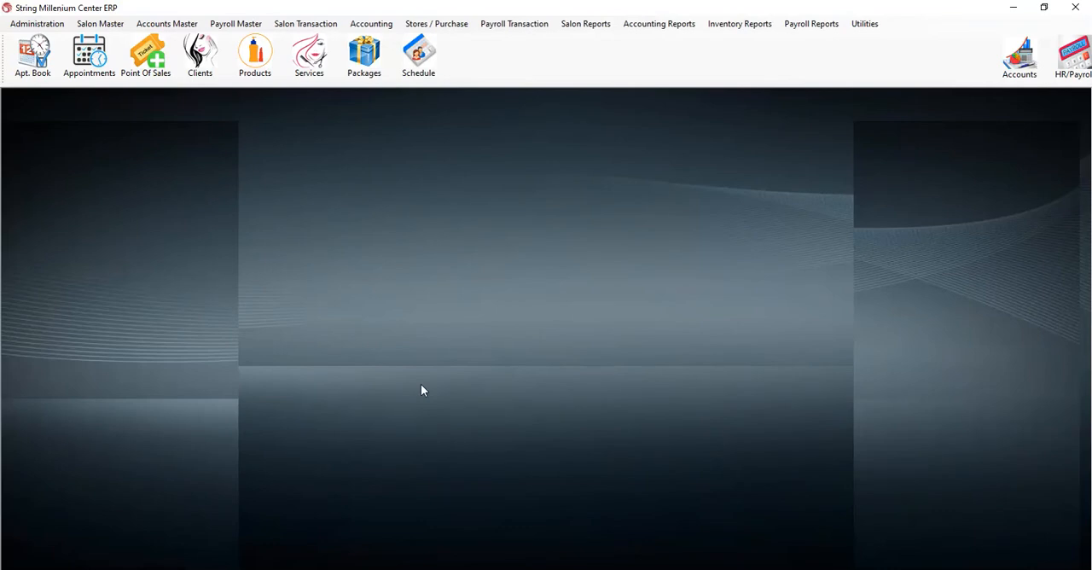
# - Open the local received voucher form and load the last CASH SUPPLIER voucher from the list of saved vouchers
pyautogui.click(436, 23)
pyautogui.click(441, 55)
pyautogui.click(425, 141)
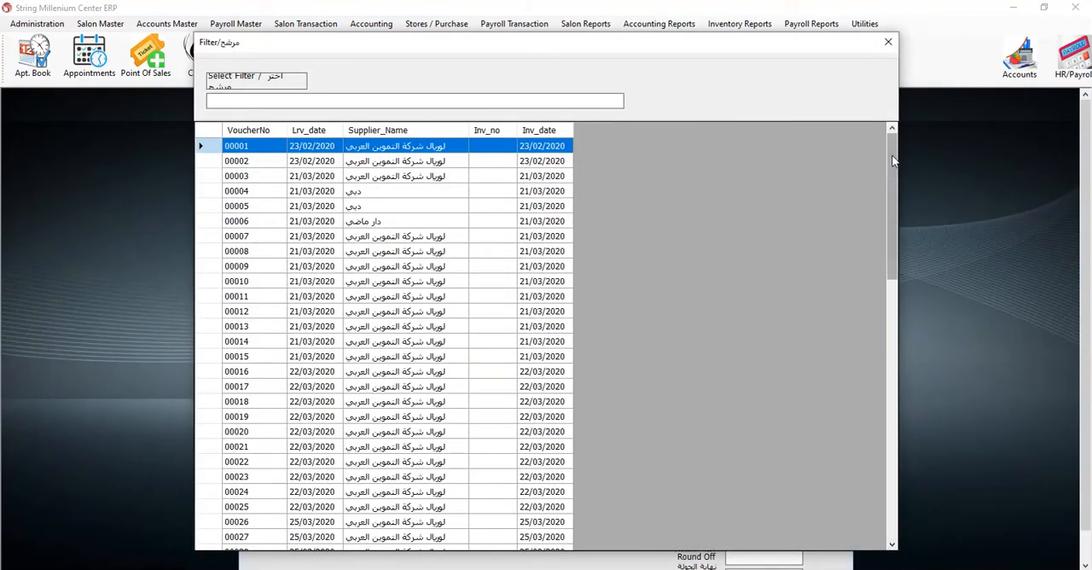
pyautogui.moveTo(894, 161); pyautogui.dragTo(868, 497)
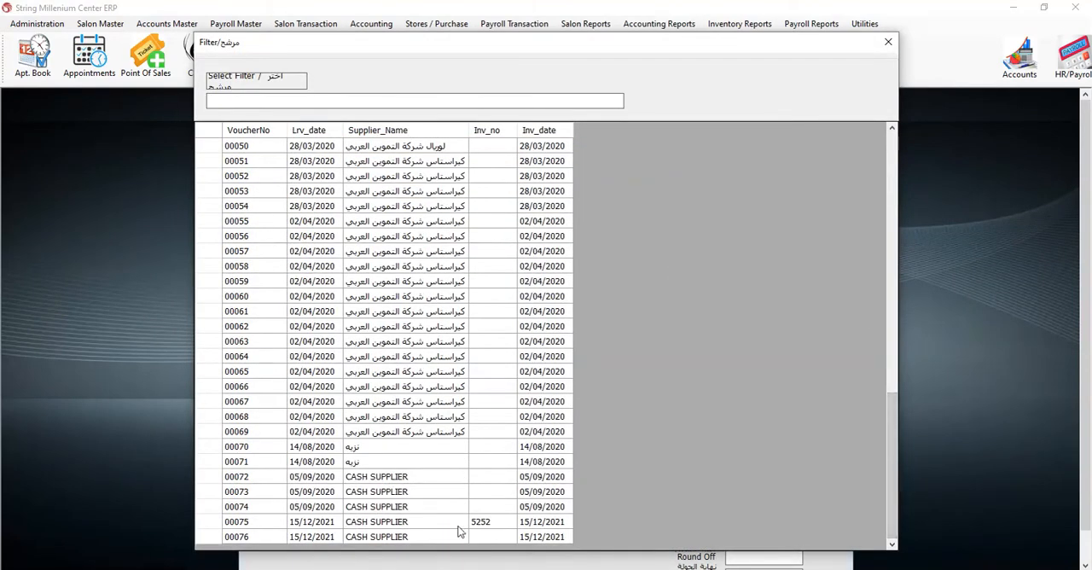
pyautogui.doubleClick(444, 537)
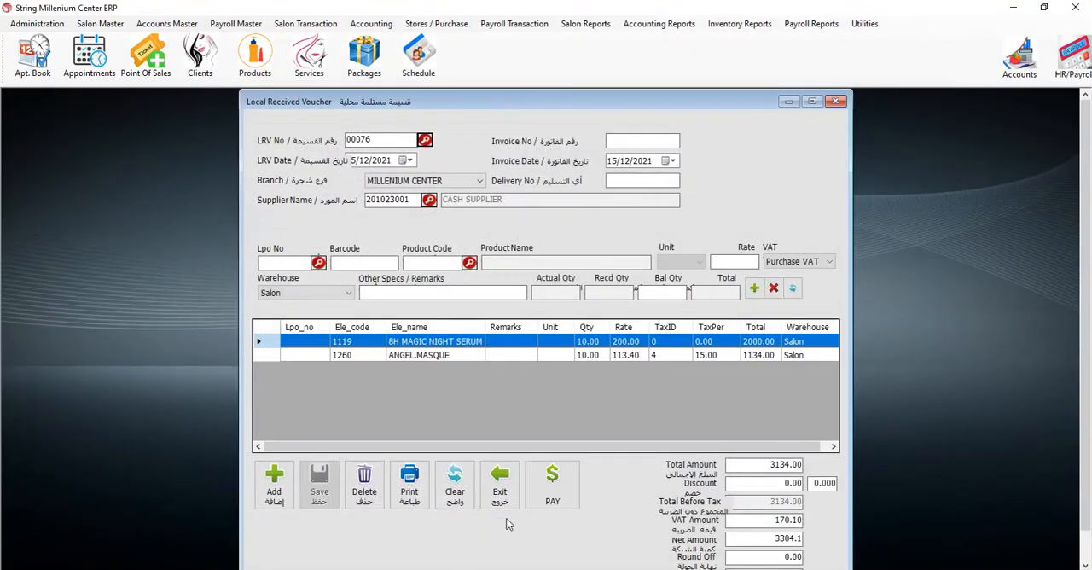
# - Start paying the received voucher with the Cash / Credit Card payment method
pyautogui.click(553, 483)
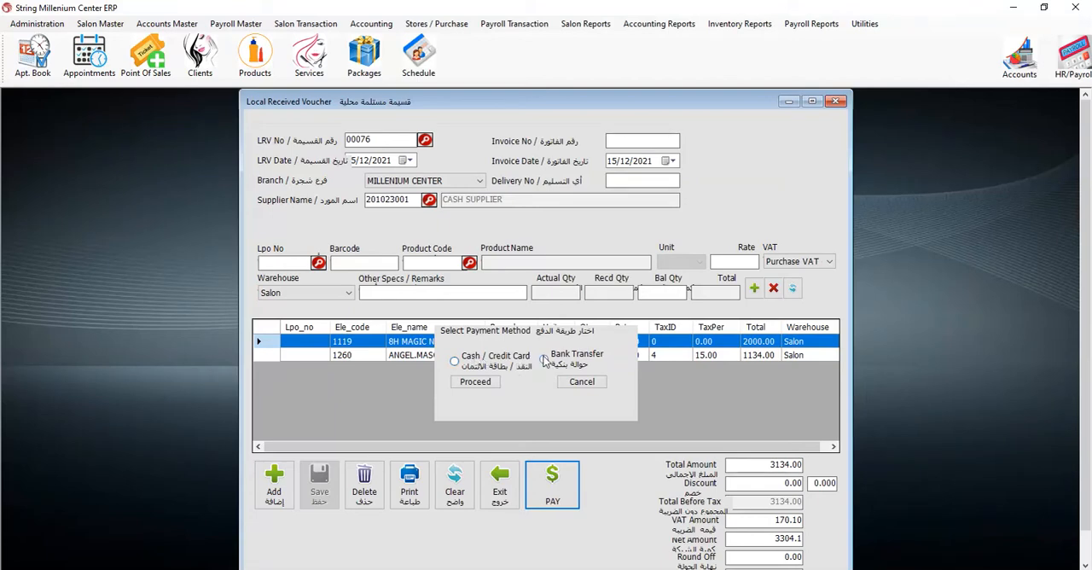
pyautogui.click(475, 363)
pyautogui.click(474, 382)
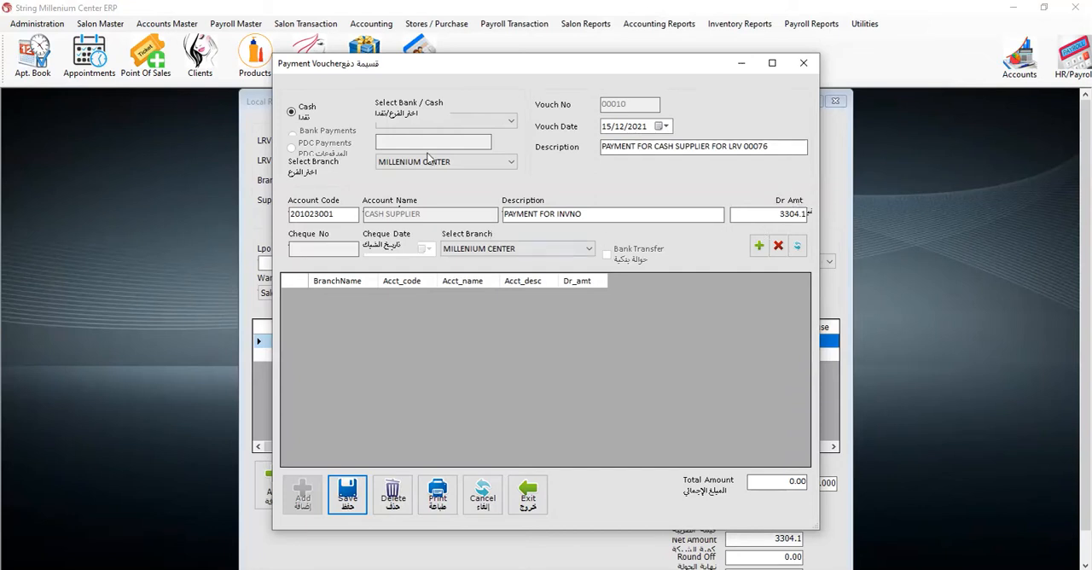
# - Set CASH as the paying account and add the CASH SUPPLIER payment line to the payment voucher
pyautogui.click(489, 121)
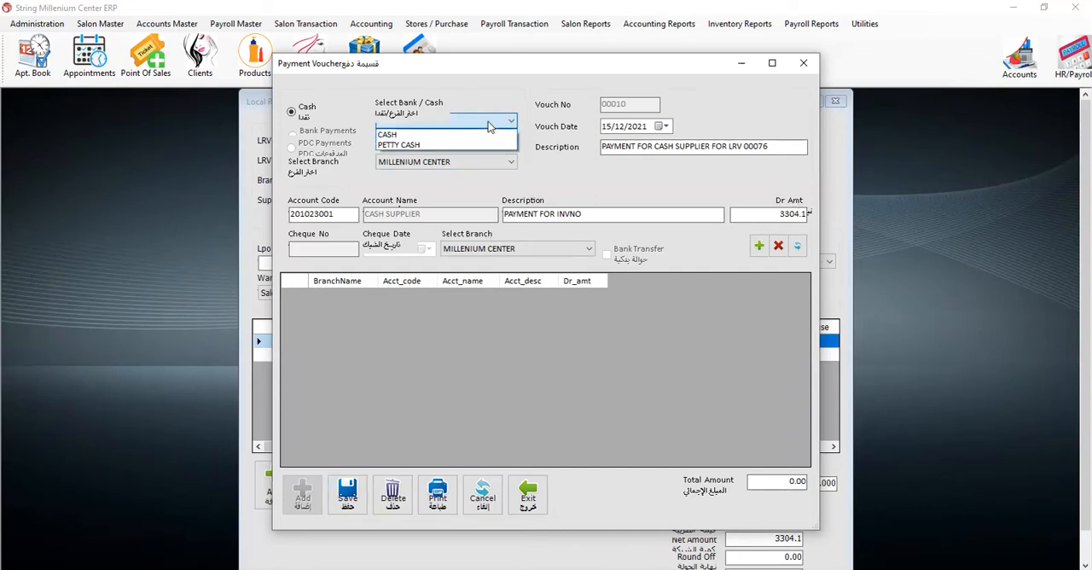
pyautogui.click(433, 135)
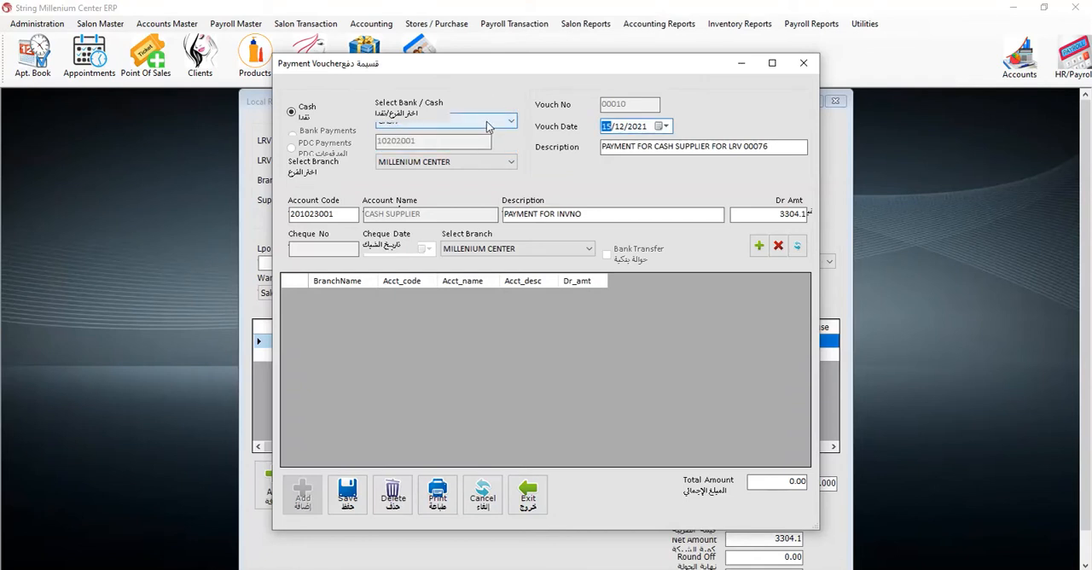
pyautogui.click(759, 247)
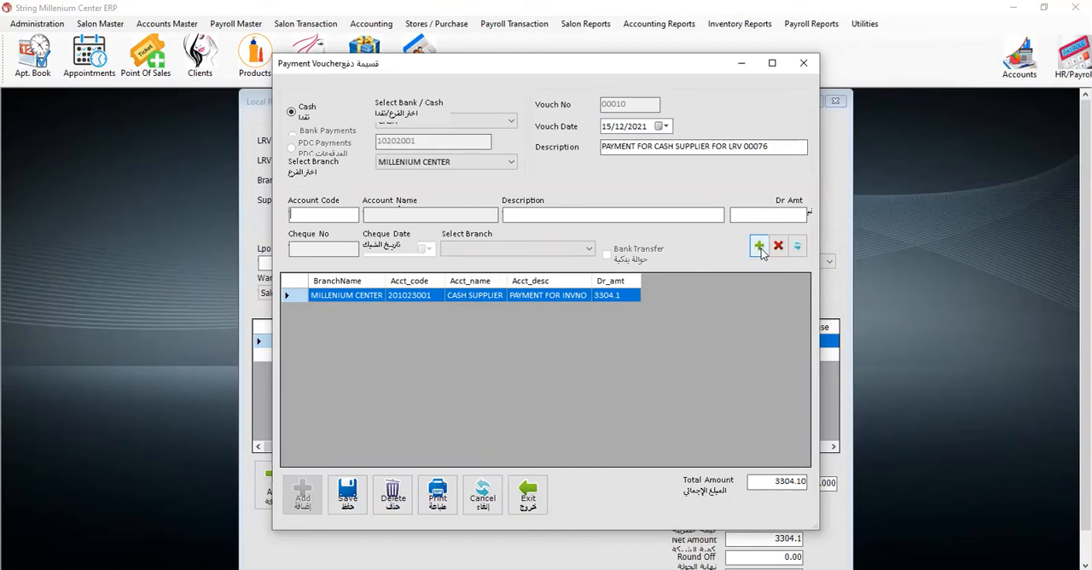
# - Save the payment voucher without printing or previewing it, and close the payment form
pyautogui.click(347, 495)
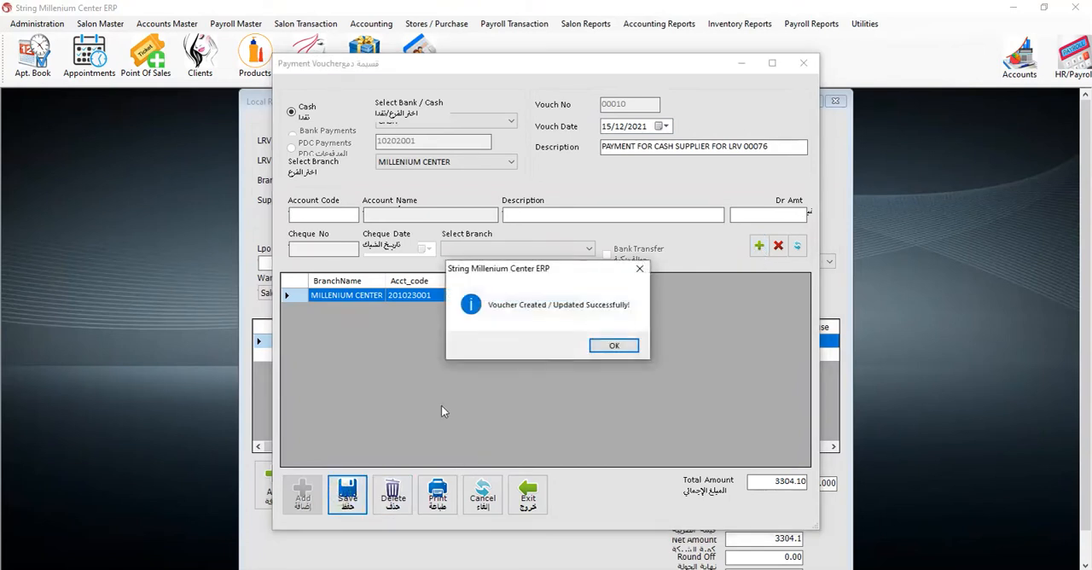
pyautogui.click(607, 346)
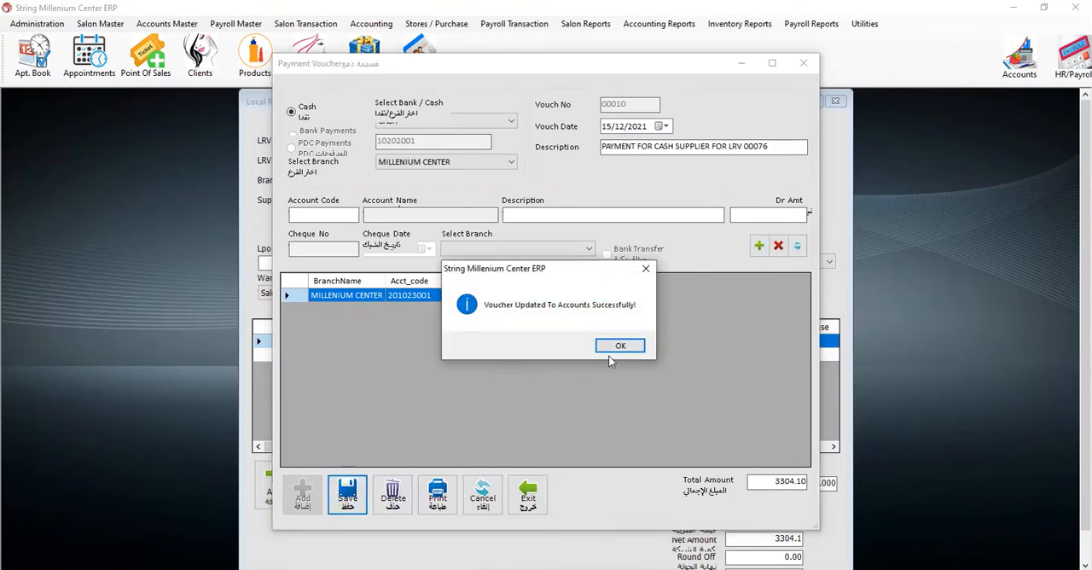
pyautogui.click(620, 346)
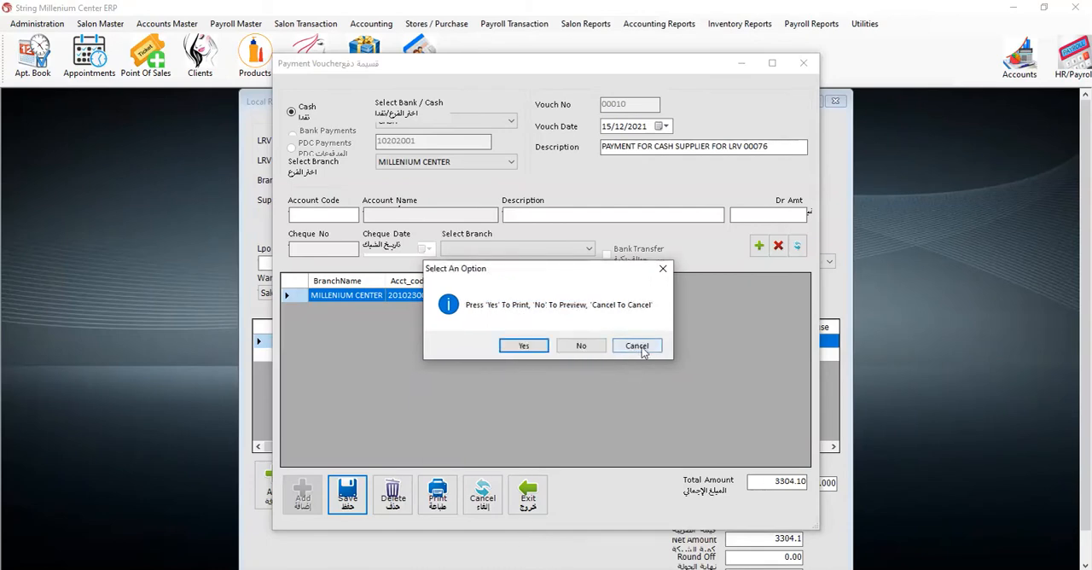
pyautogui.click(640, 348)
pyautogui.click(804, 63)
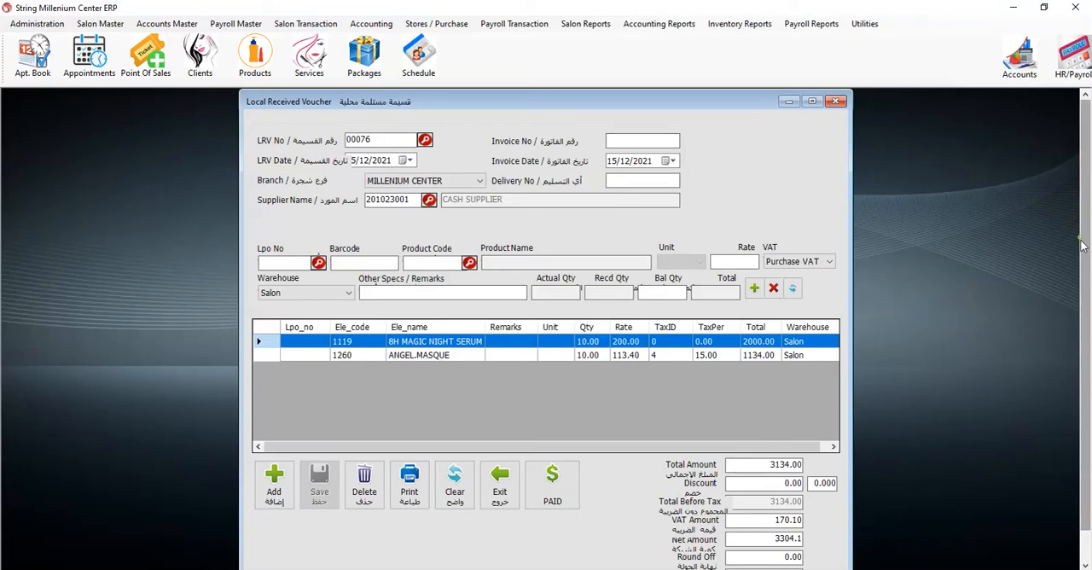
# - Check the received voucher's payment status and totals, and close the form
pyautogui.scroll(-2, 1082, 246)
pyautogui.scroll(2, 1083, 246)
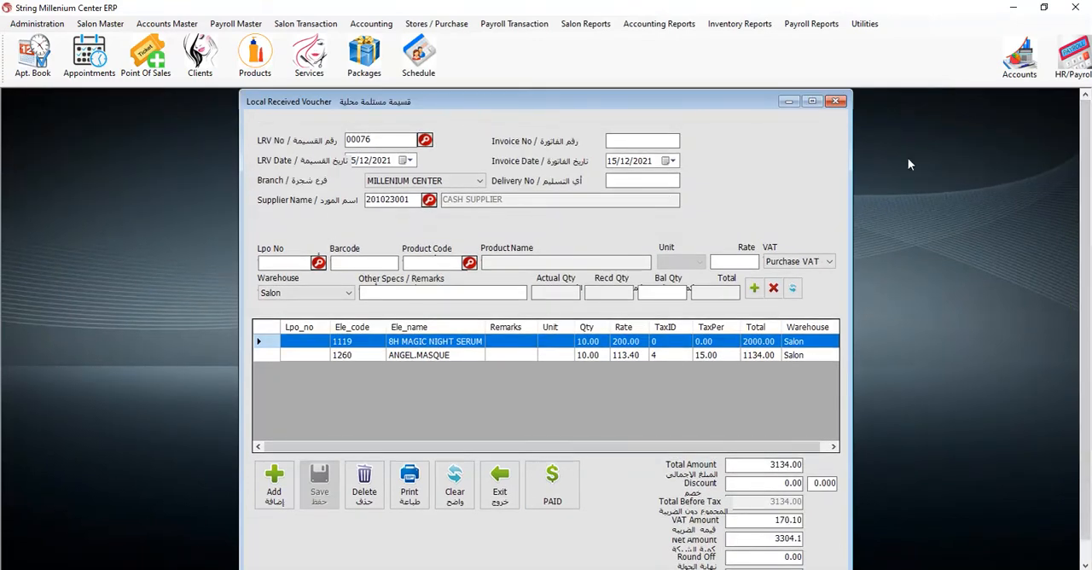
pyautogui.click(837, 102)
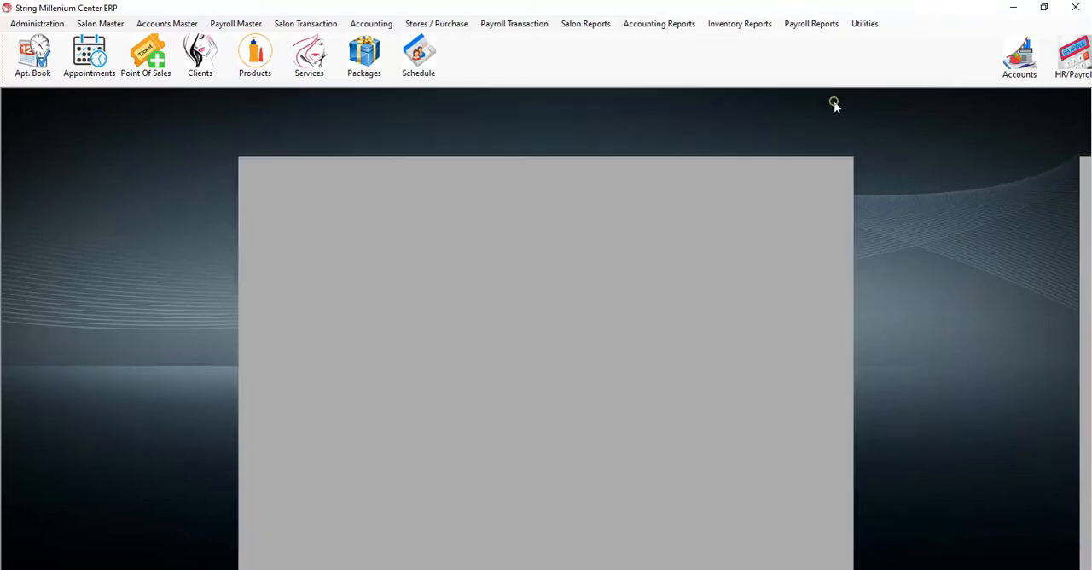
# - Open a new point-of-sale ticket and select the first client in the client list
pyautogui.click(141, 76)
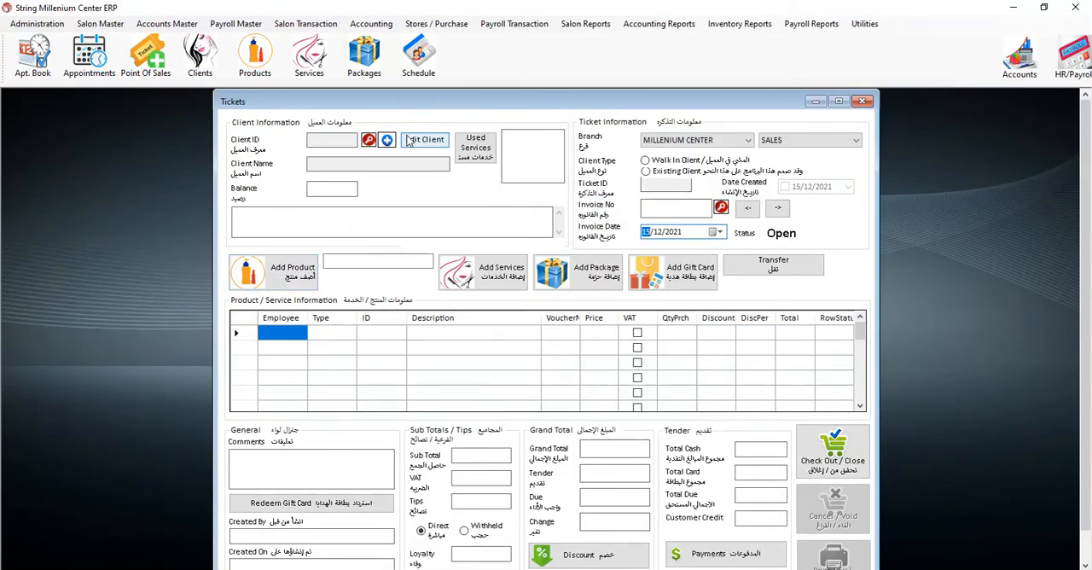
pyautogui.click(368, 140)
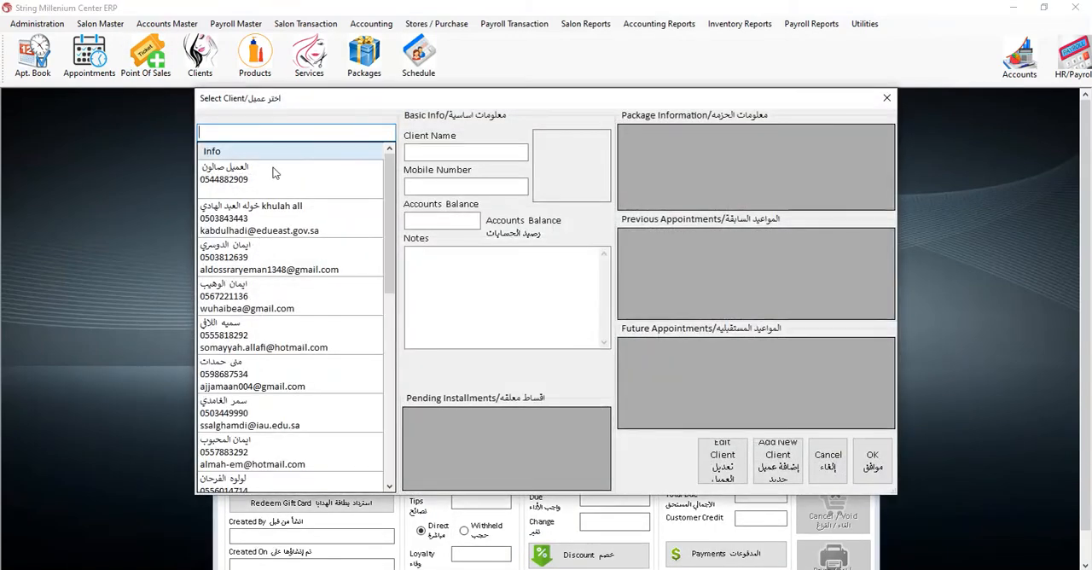
pyautogui.click(265, 170)
pyautogui.click(872, 460)
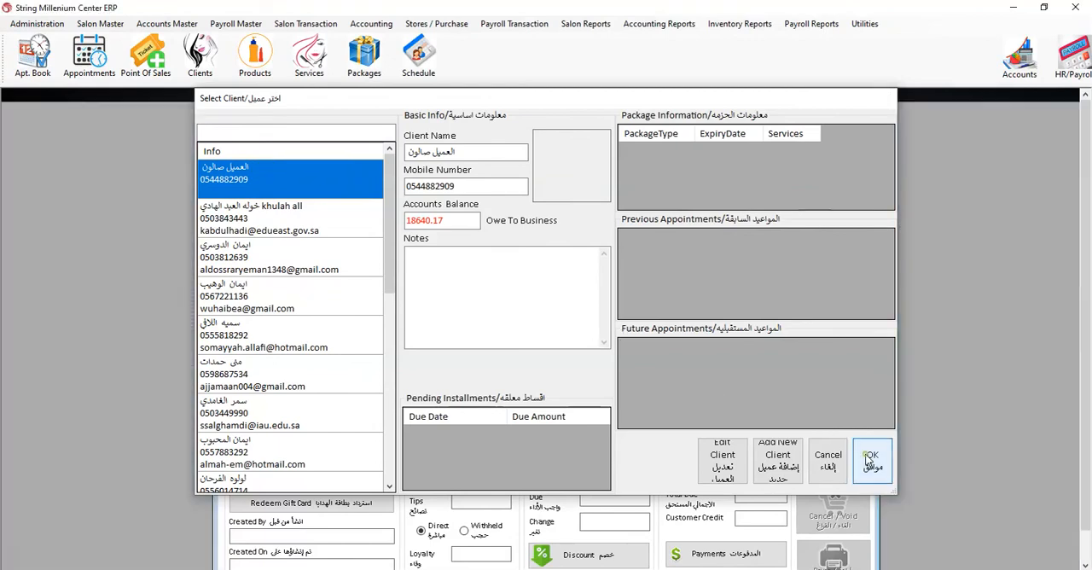
# - Check the salon stock of 8H MAGIC NIGHT SERUM and ANGEL.MASQUE among all products, and close the ticket without adding either
pyautogui.click(273, 270)
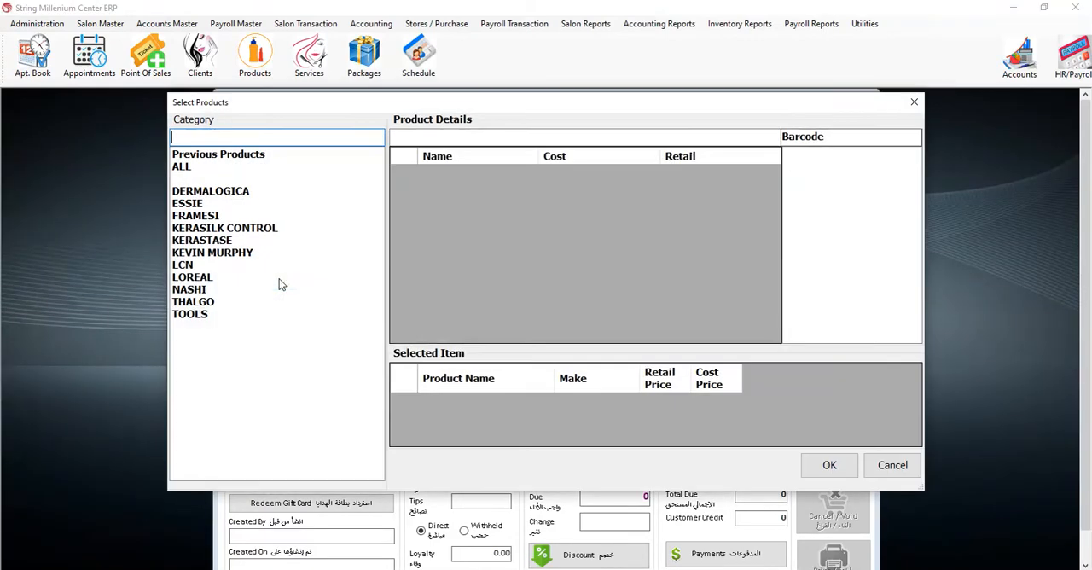
pyautogui.click(267, 168)
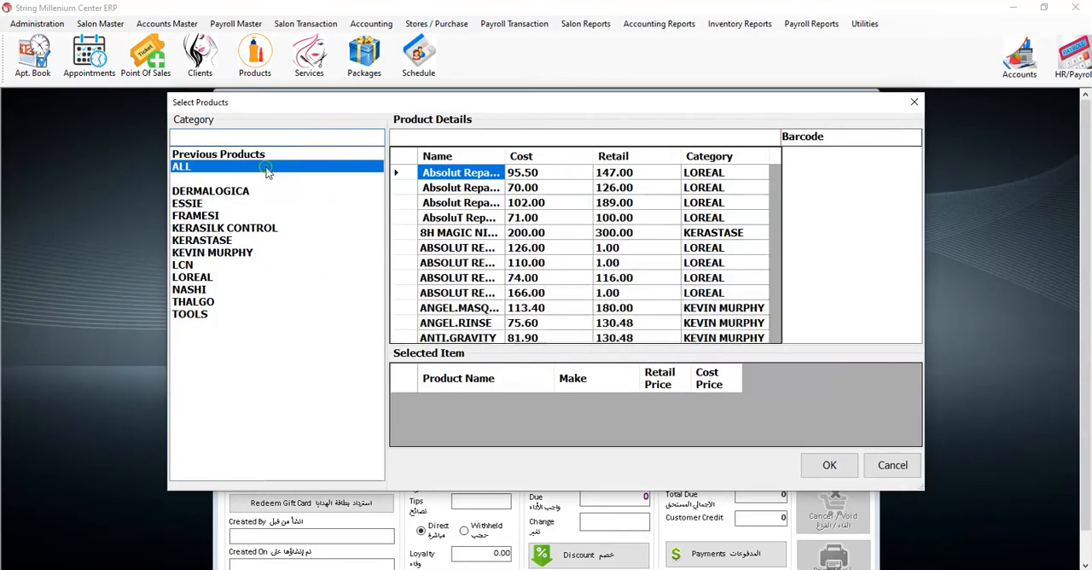
pyautogui.click(438, 233)
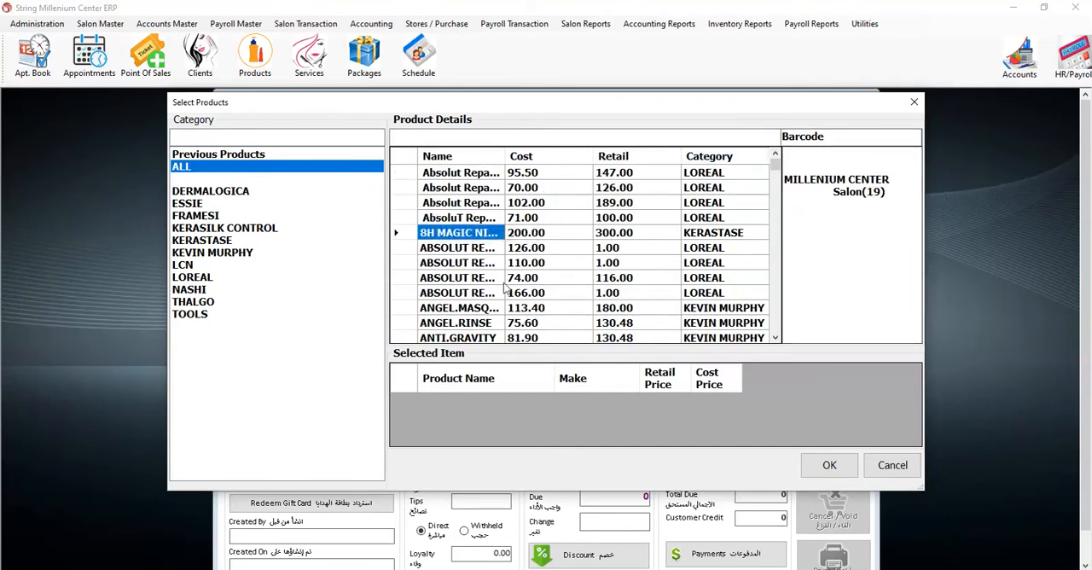
pyautogui.click(458, 311)
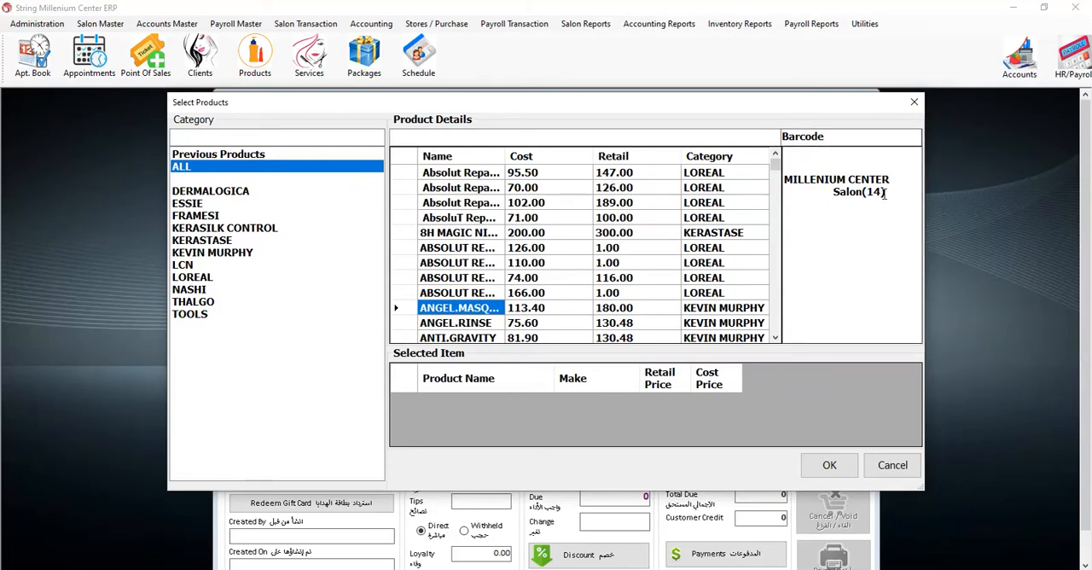
pyautogui.click(914, 101)
pyautogui.click(862, 102)
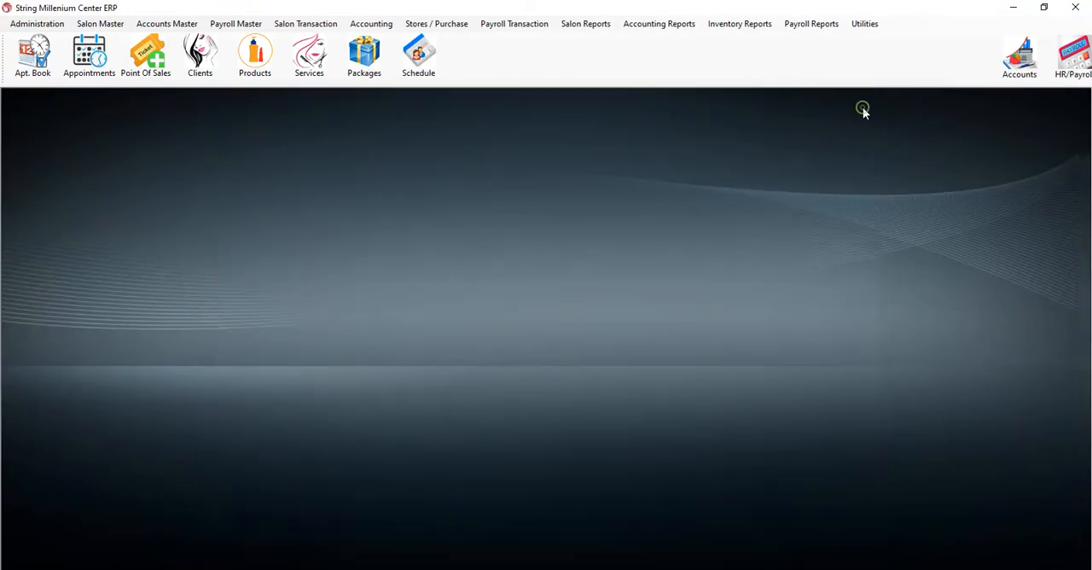
# - Preview the branch-wise consolidated product report for MILLENIUM CENTER
pyautogui.click(748, 24)
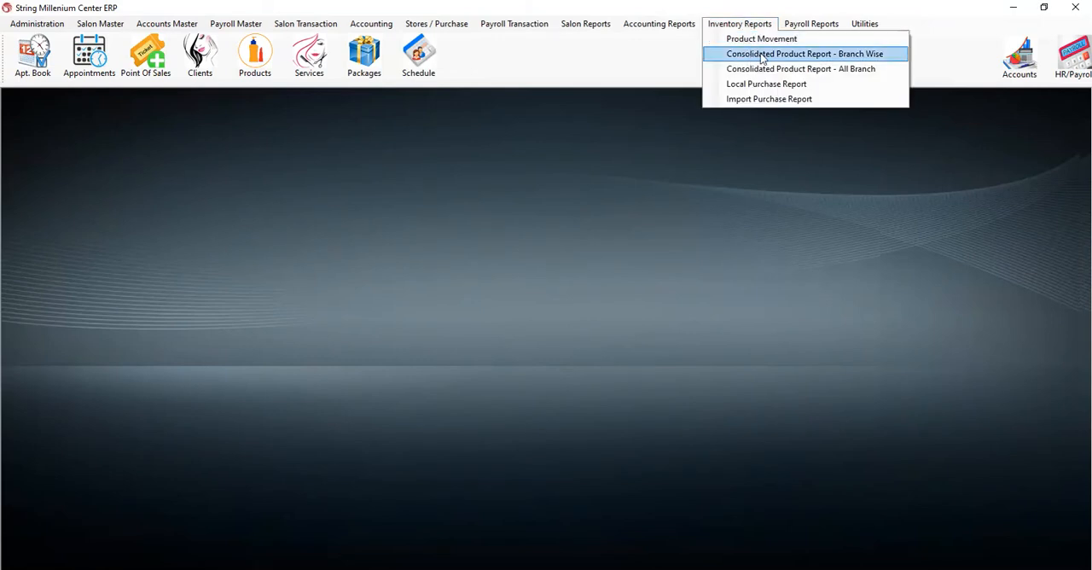
pyautogui.click(762, 54)
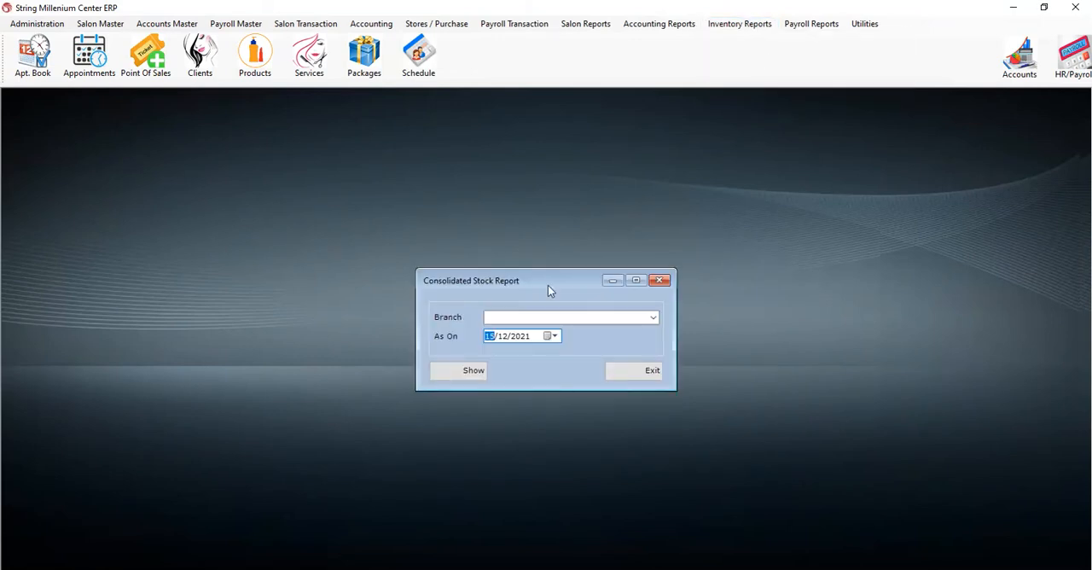
pyautogui.click(651, 317)
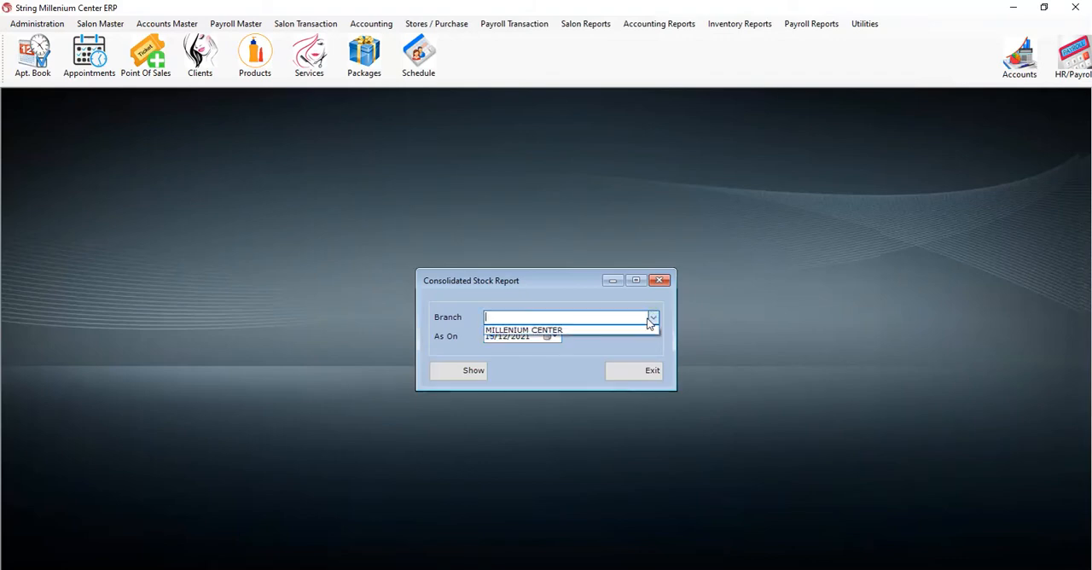
pyautogui.click(624, 329)
pyautogui.click(480, 374)
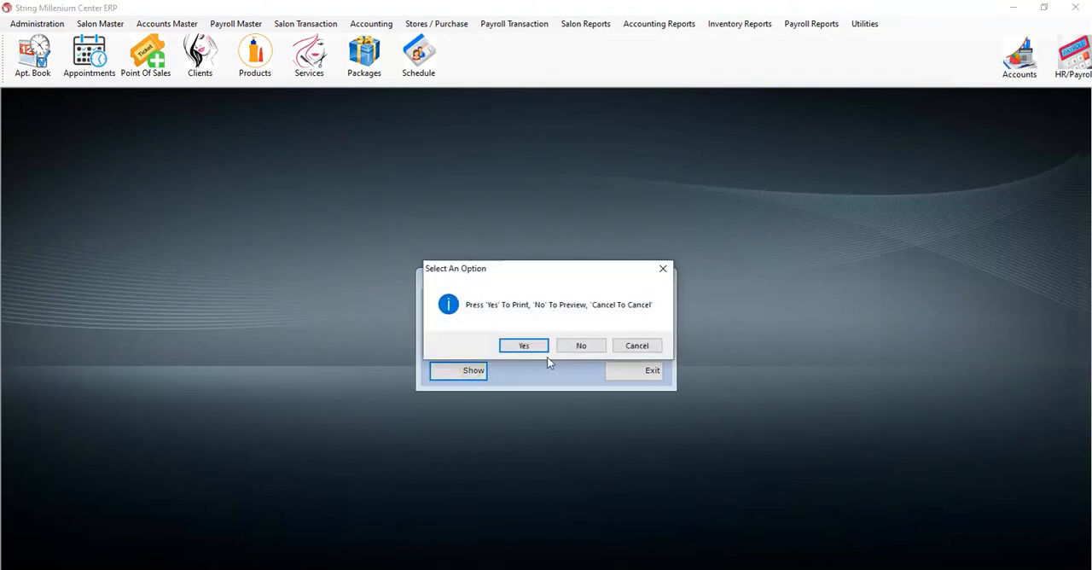
pyautogui.click(571, 346)
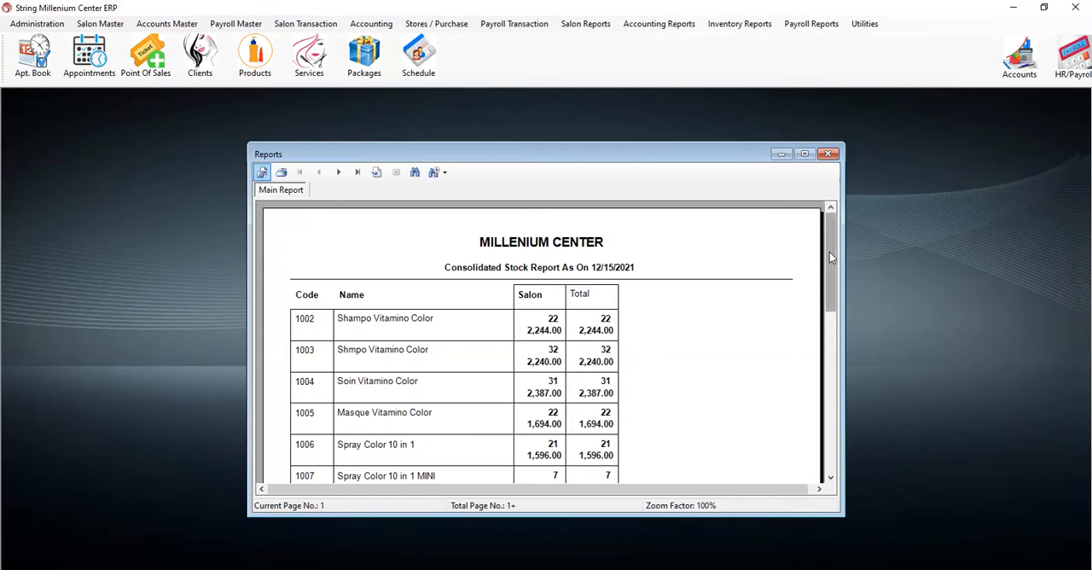
# - Look through the product quantities and values in the consolidated stock report, and close the report and its form
pyautogui.moveTo(830, 251); pyautogui.dragTo(824, 444)
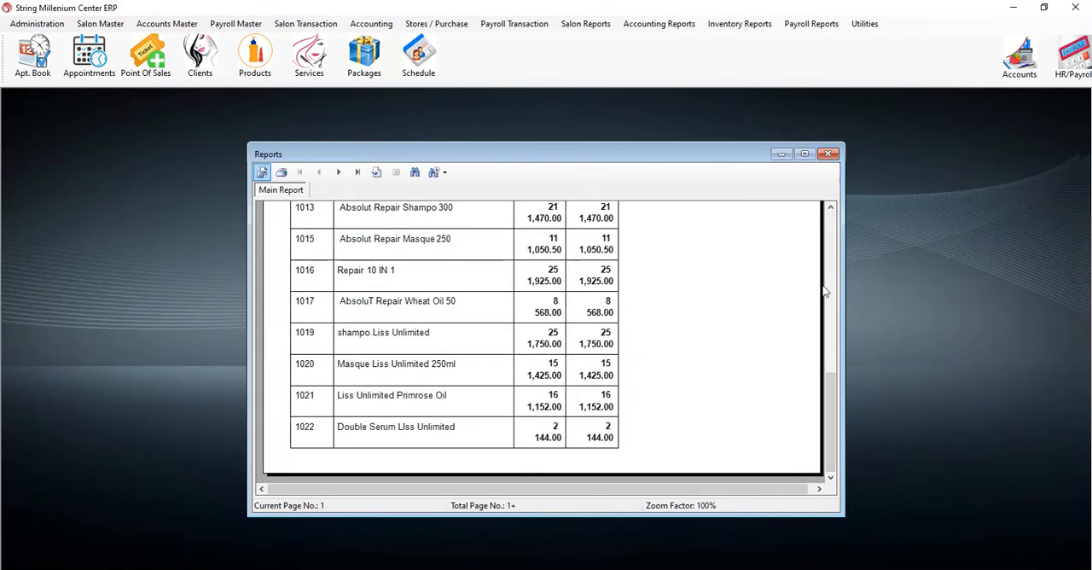
pyautogui.click(831, 157)
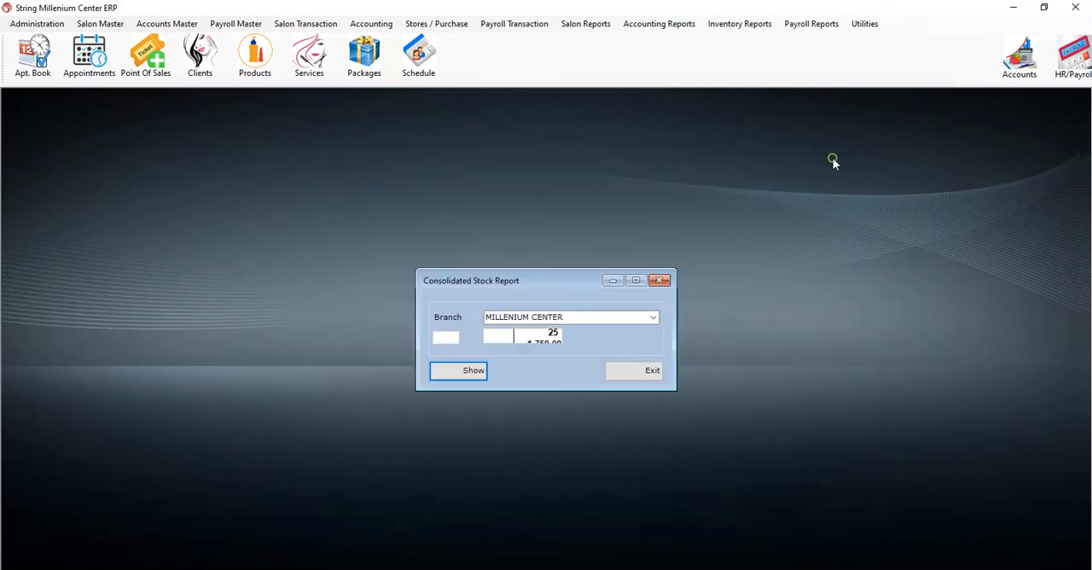
pyautogui.click(658, 281)
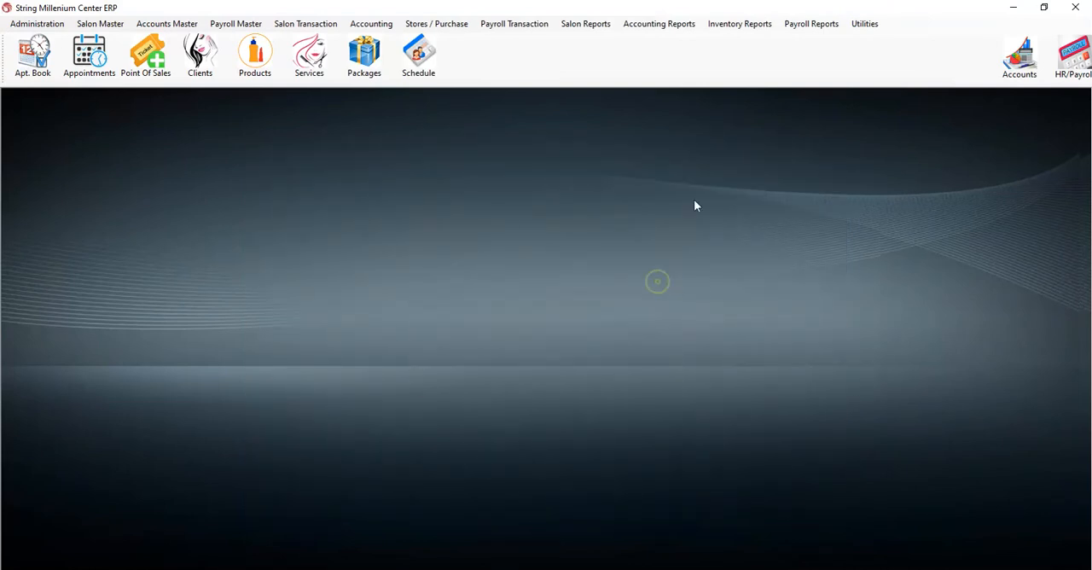
# - Open the product movement report form, select the branch MILLENIUM CENTER and bring up the product list for the product code
pyautogui.click(749, 26)
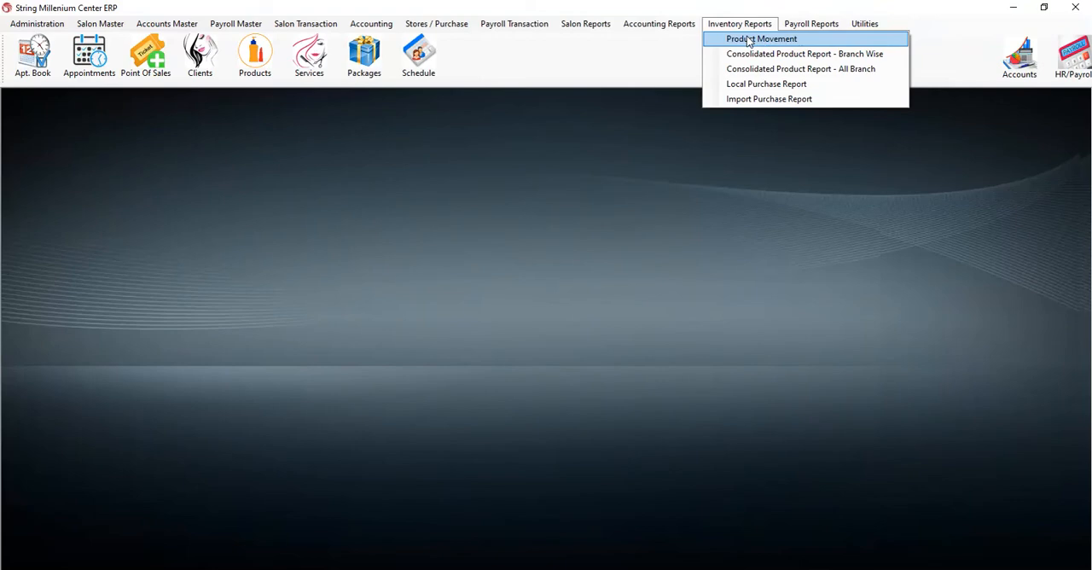
pyautogui.click(749, 39)
pyautogui.click(526, 312)
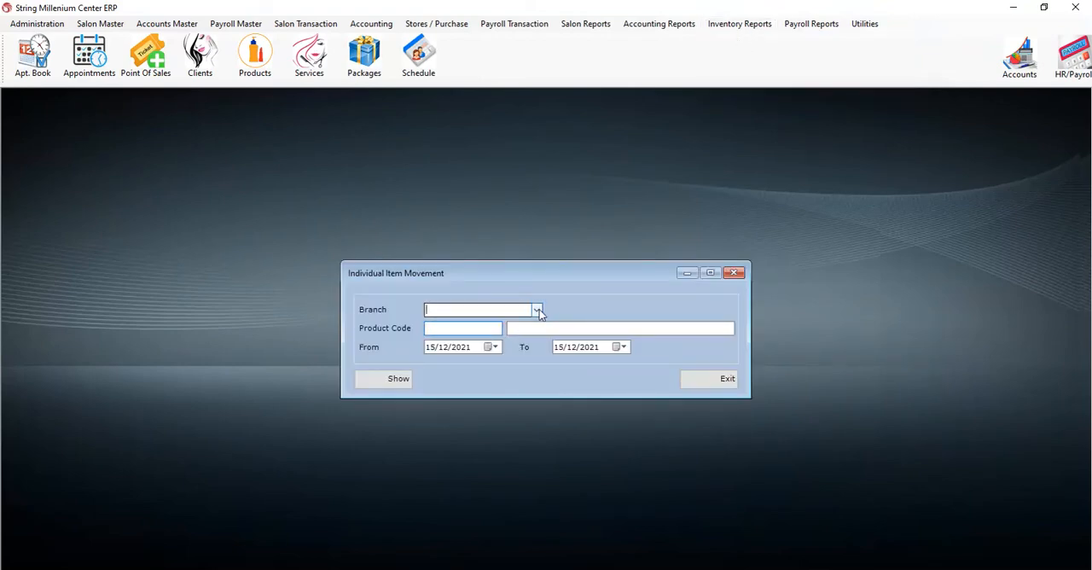
pyautogui.click(537, 310)
pyautogui.click(498, 323)
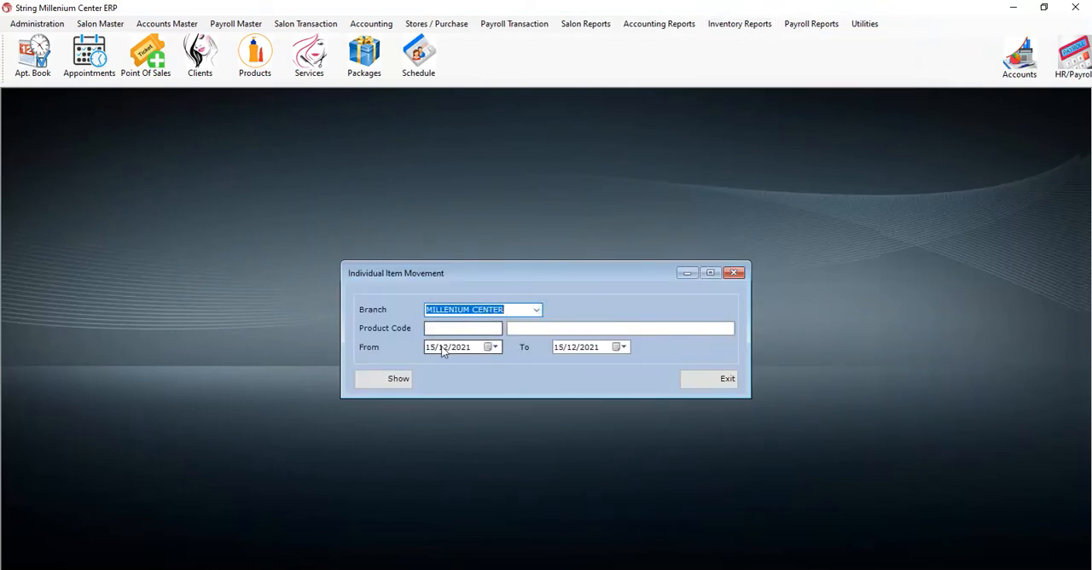
pyautogui.click(442, 330)
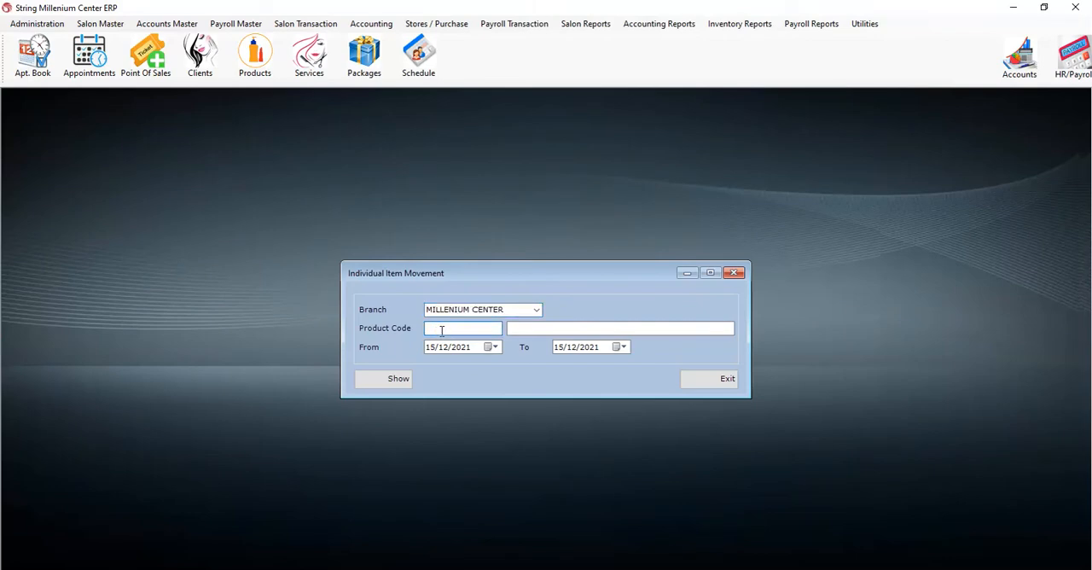
pyautogui.doubleClick(442, 331)
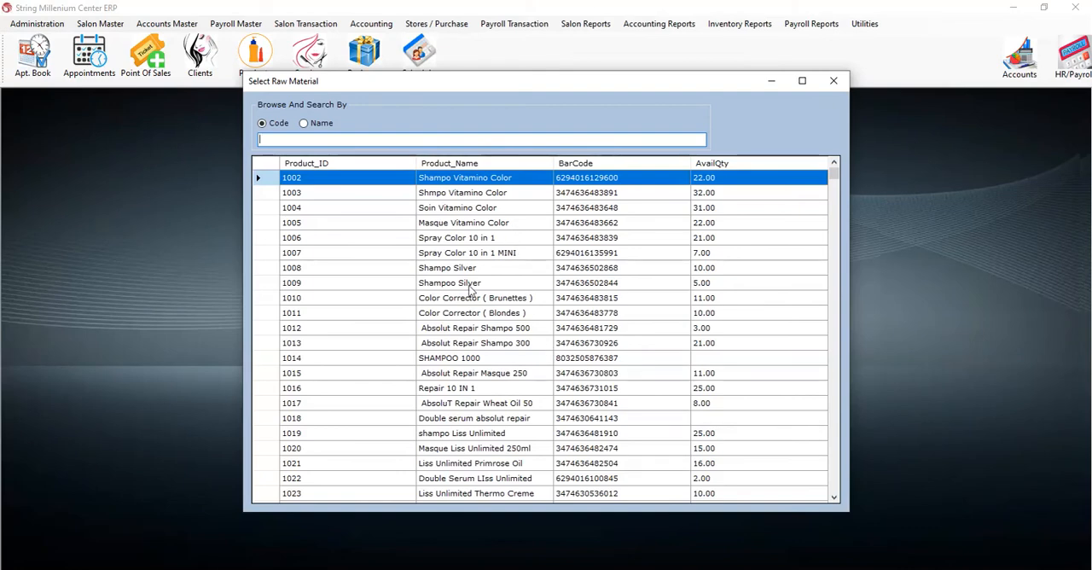
pyautogui.write('3474636721832')
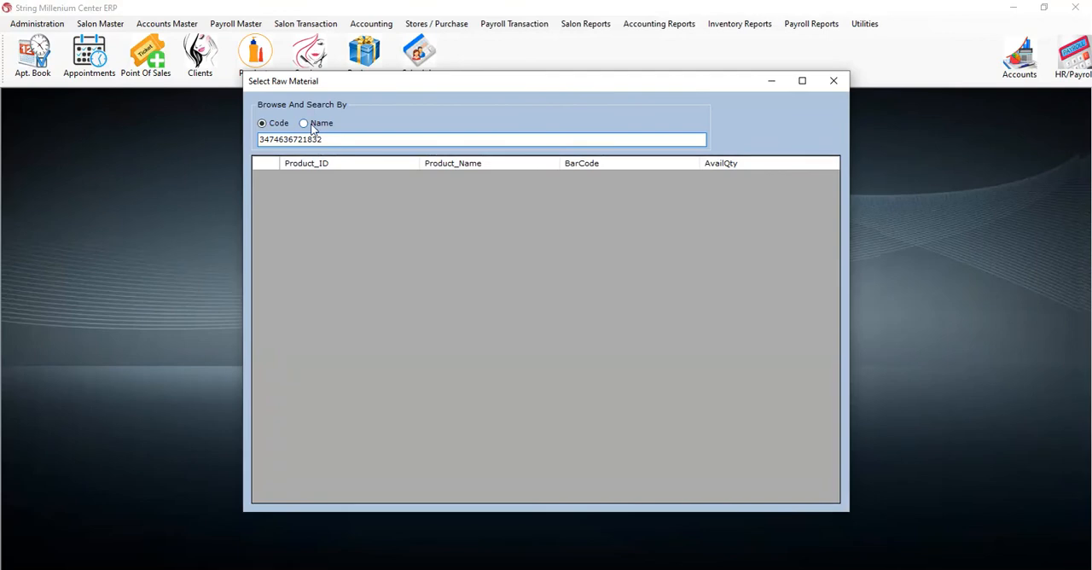
pyautogui.press('BackSpace')
pyautogui.press('BackSpace')
pyautogui.press('BackSpace')
pyautogui.press('BackSpace')
pyautogui.press('BackSpace')
pyautogui.press('BackSpace')
pyautogui.press('BackSpace')
pyautogui.press('BackSpace')
pyautogui.press('BackSpace')
pyautogui.press('BackSpace')
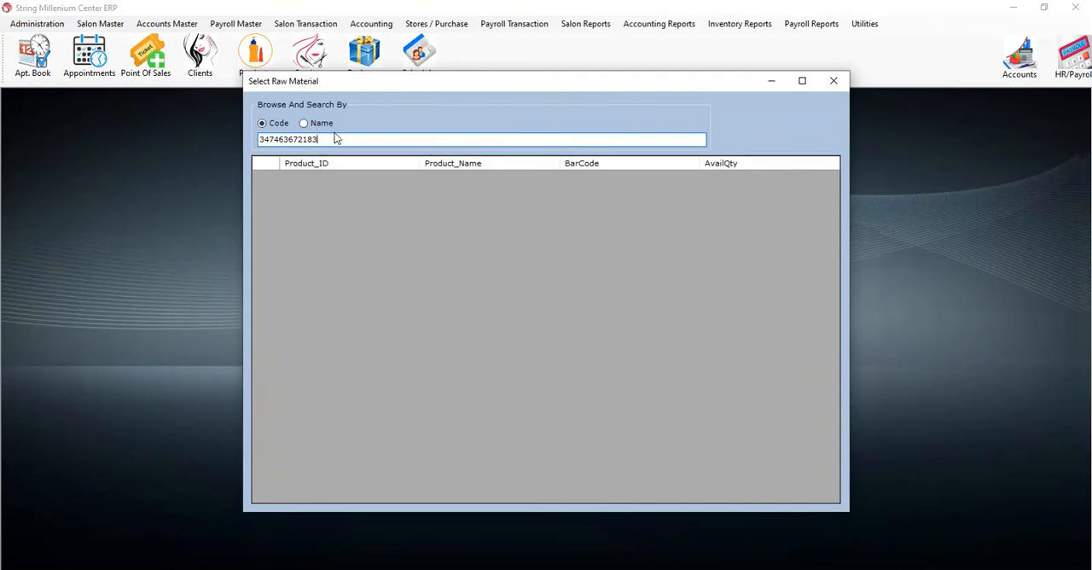
pyautogui.press('BackSpace')
pyautogui.press('BackSpace')
pyautogui.press('BackSpace')
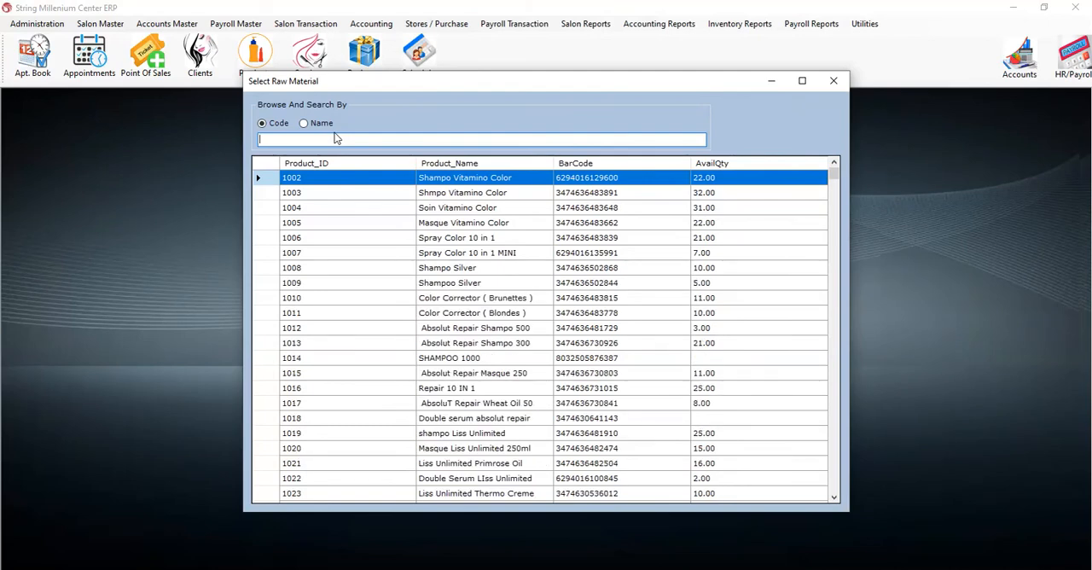
# - Switch the product search to name and choose Absolut Repair Masque 250 as the report's product
pyautogui.click(307, 125)
pyautogui.click(541, 374)
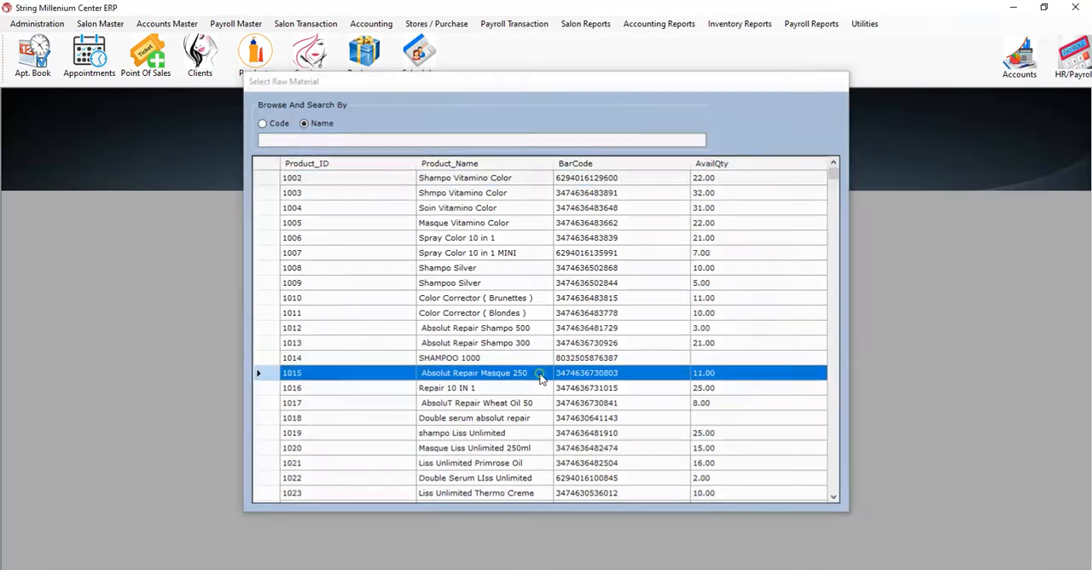
pyautogui.doubleClick(541, 376)
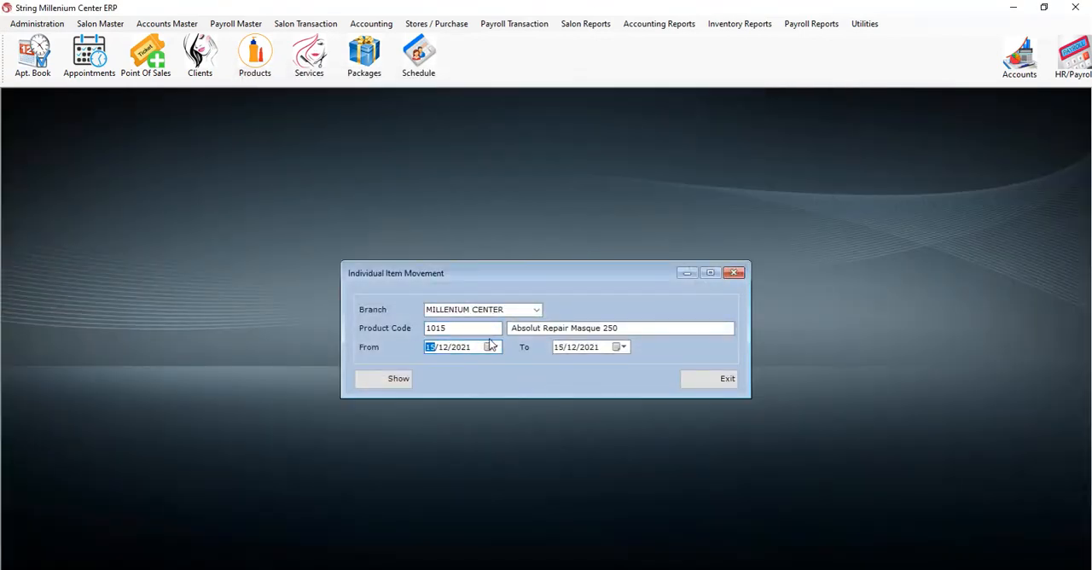
# - Set the item movement report's start date to 01/01/2021
pyautogui.click(491, 347)
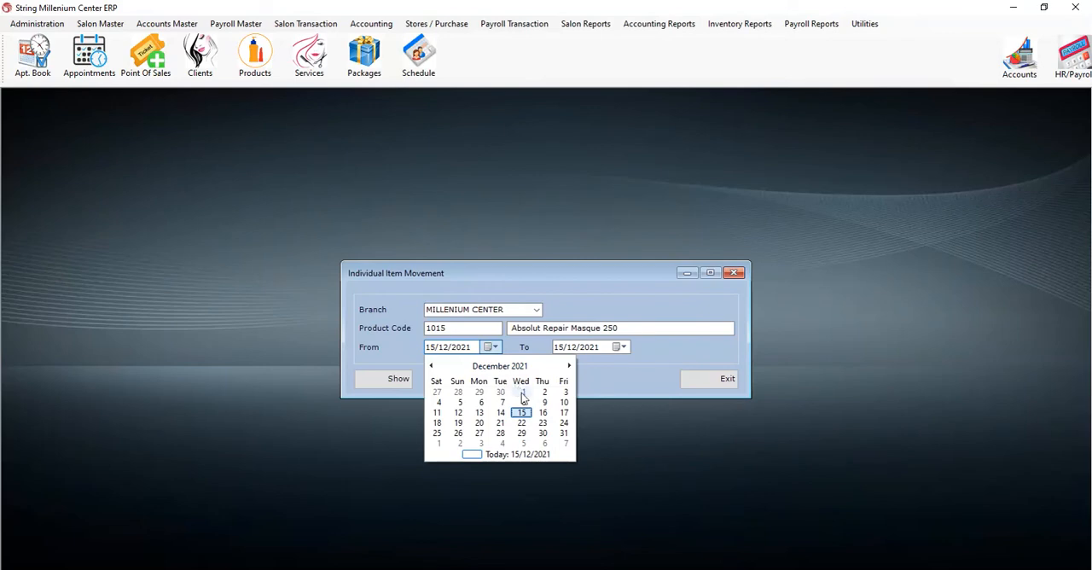
pyautogui.click(483, 367)
pyautogui.click(449, 392)
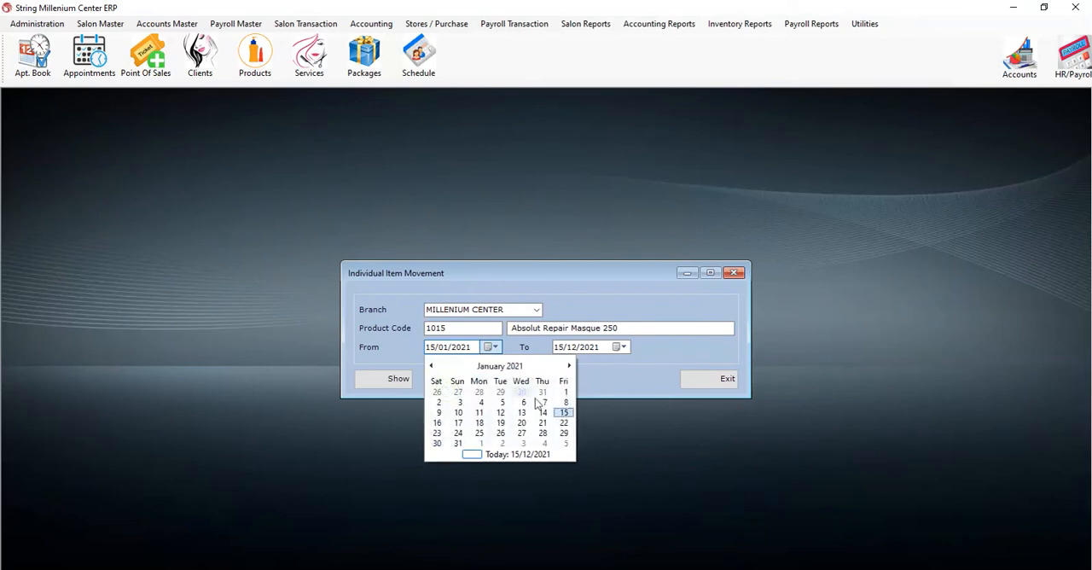
pyautogui.click(566, 394)
# - Preview the item movement report for Absolut Repair Masque 250, and close the report and its form
pyautogui.click(380, 379)
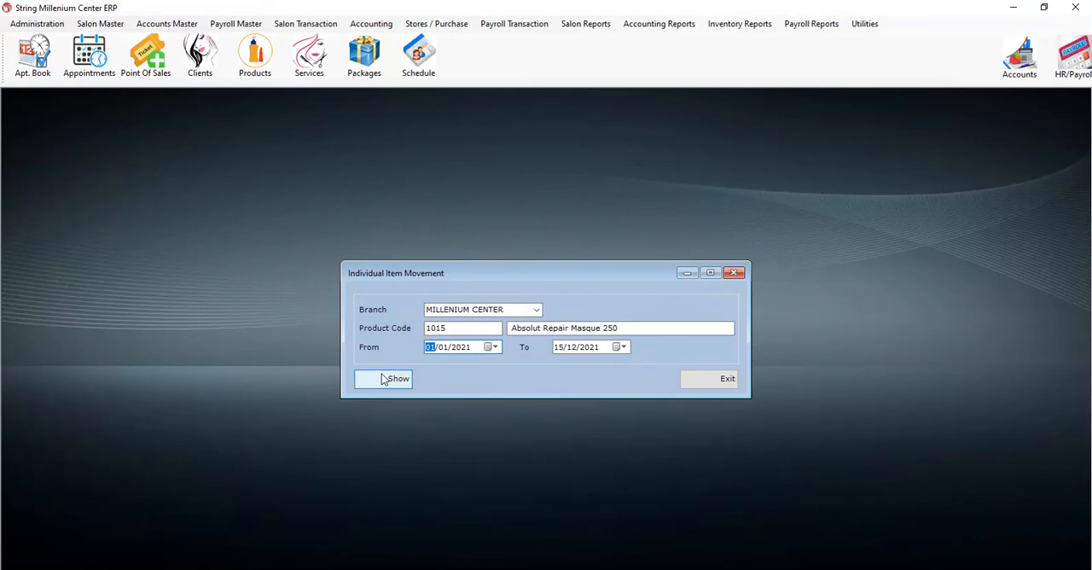
pyautogui.click(575, 350)
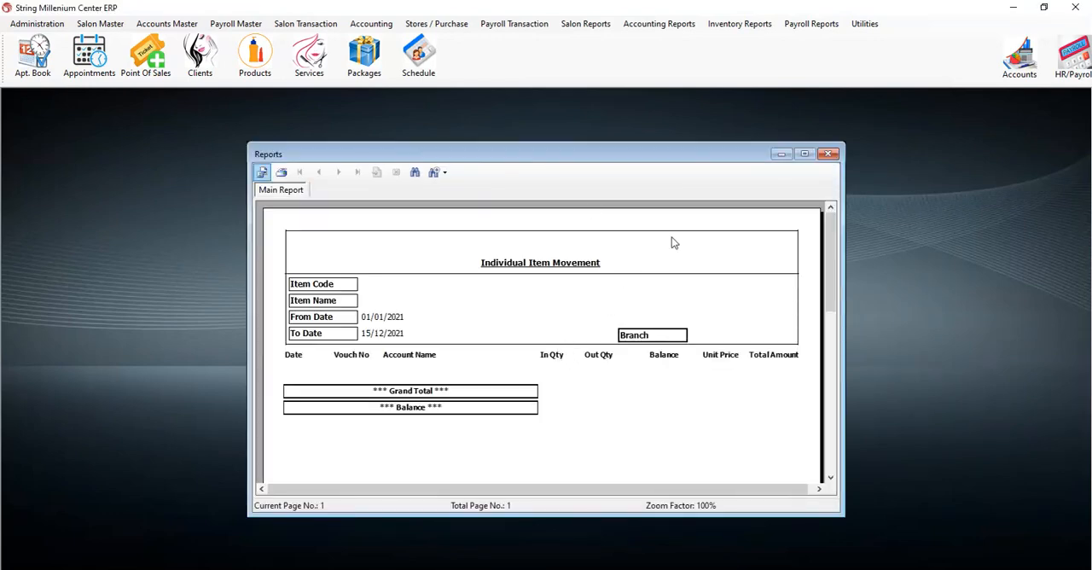
pyautogui.click(827, 155)
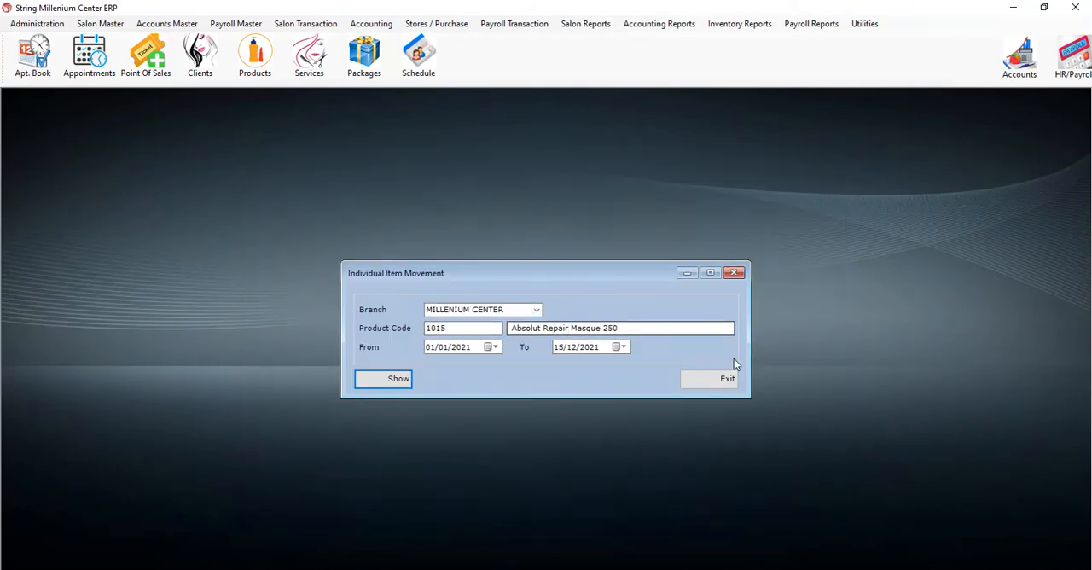
pyautogui.click(718, 384)
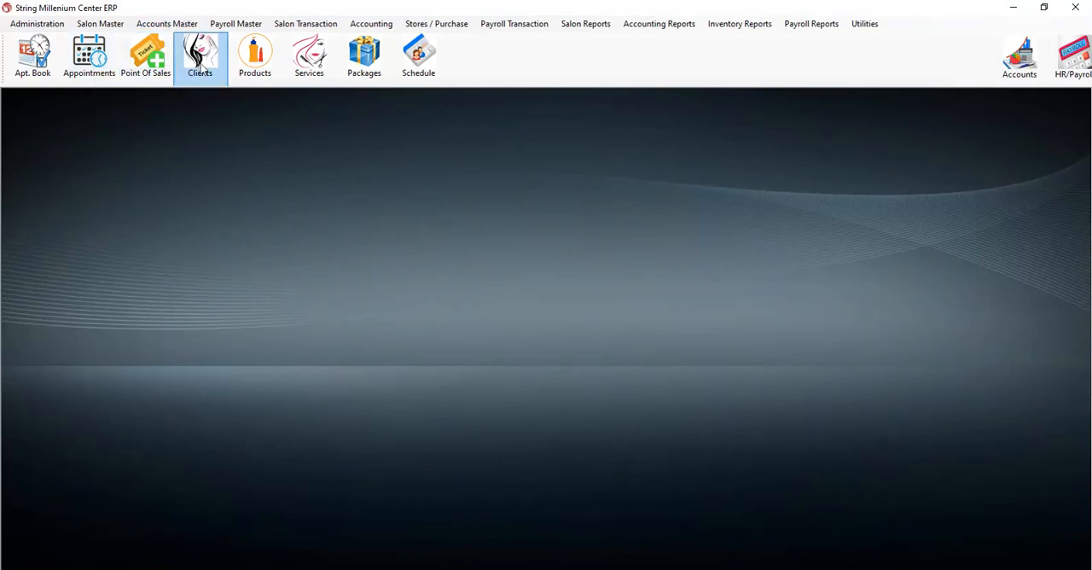
# - Look up the product code of 8H MAGIC NIGHT SERUM in a new local goods received voucher, and close the voucher without saving
pyautogui.click(448, 25)
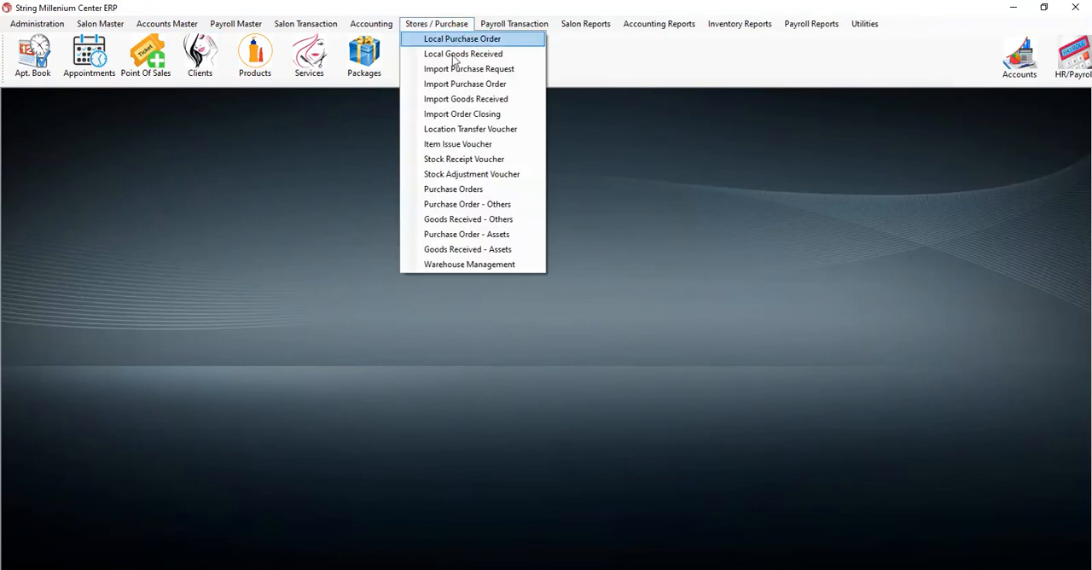
pyautogui.click(455, 54)
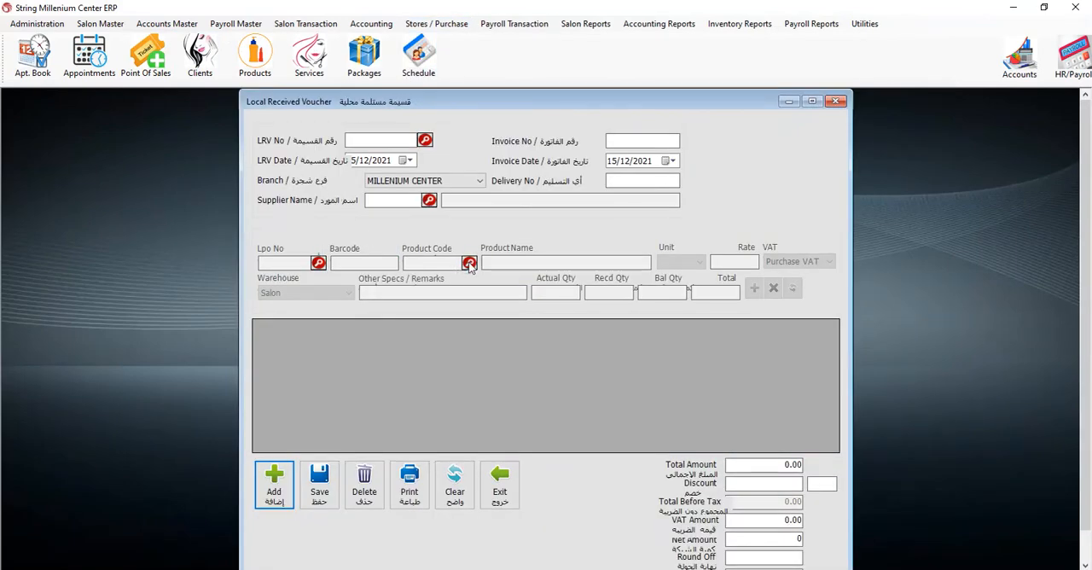
pyautogui.click(273, 500)
pyautogui.click(473, 265)
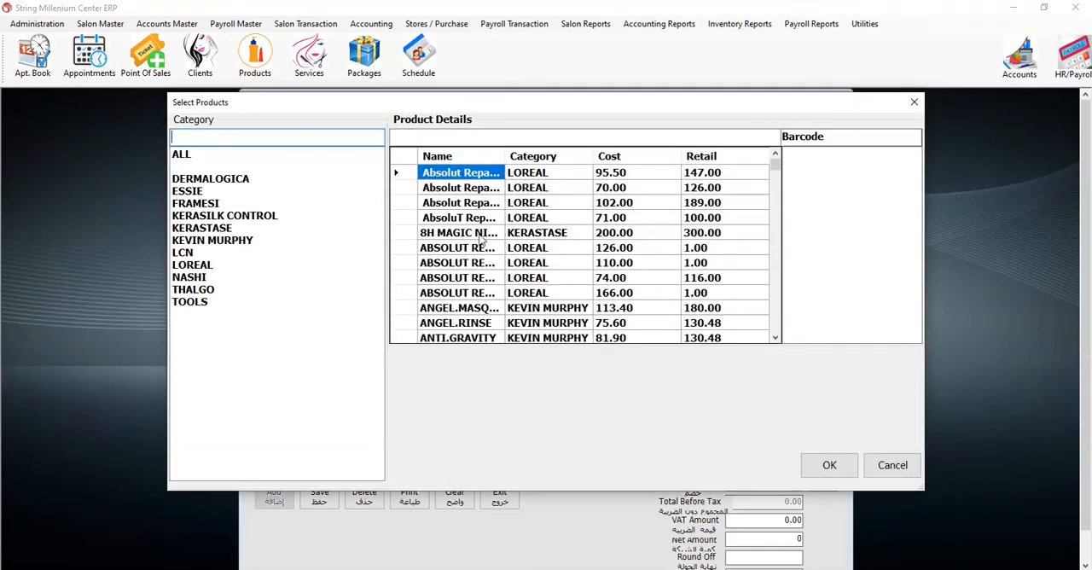
pyautogui.click(472, 233)
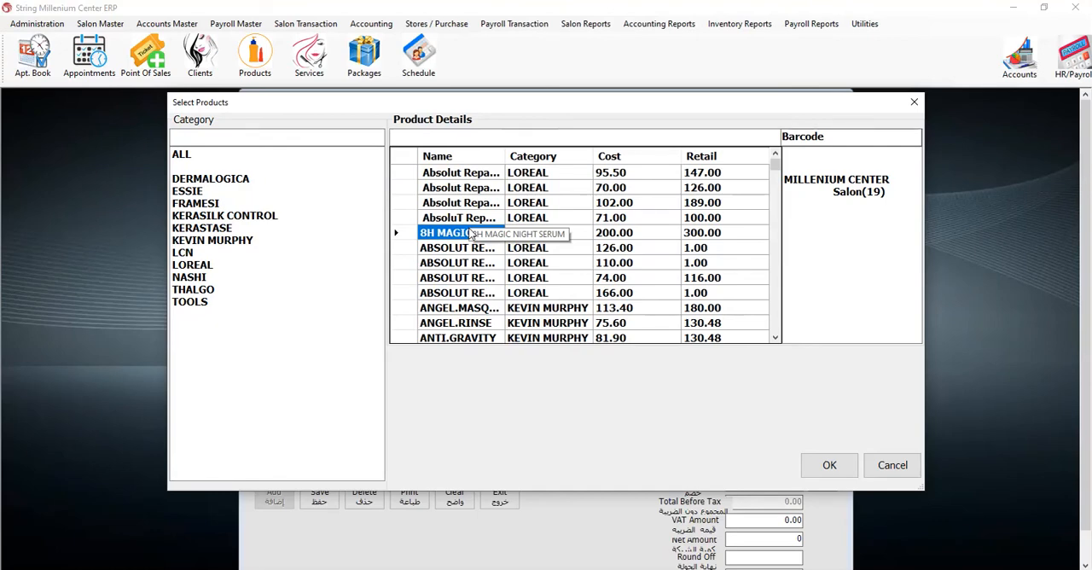
pyautogui.click(826, 465)
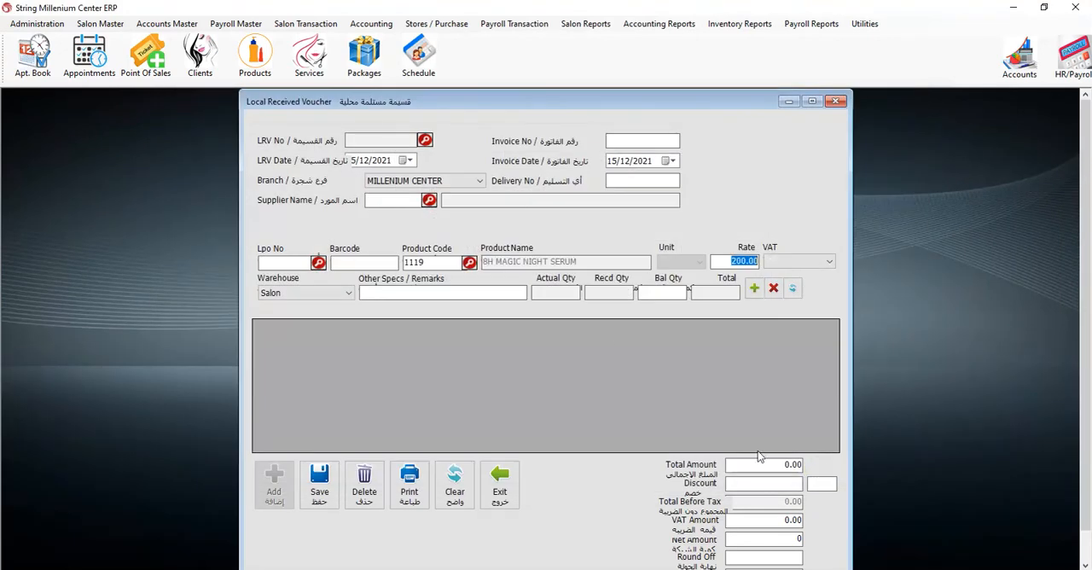
pyautogui.click(838, 100)
# - Set up a product movement report for branch MILLENIUM CENTER and product code 1119, starting from 01/12/2021
pyautogui.click(740, 25)
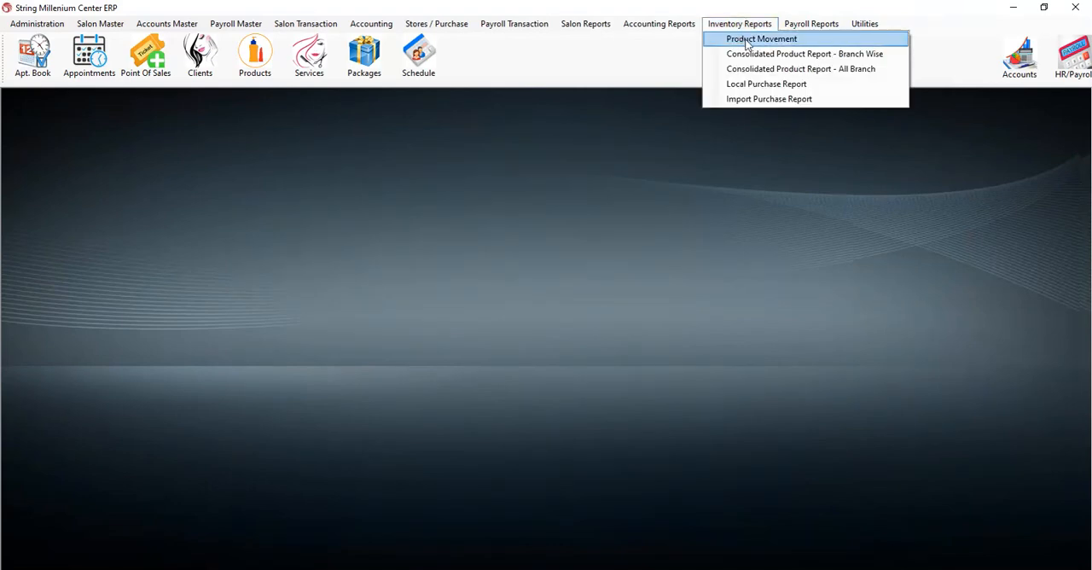
pyautogui.click(746, 40)
pyautogui.click(537, 310)
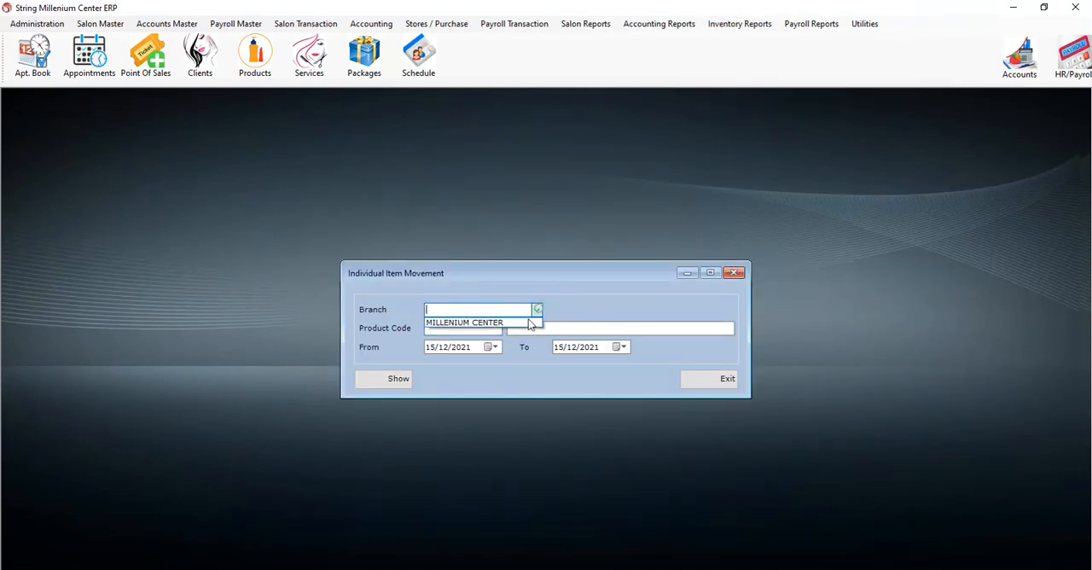
pyautogui.click(474, 322)
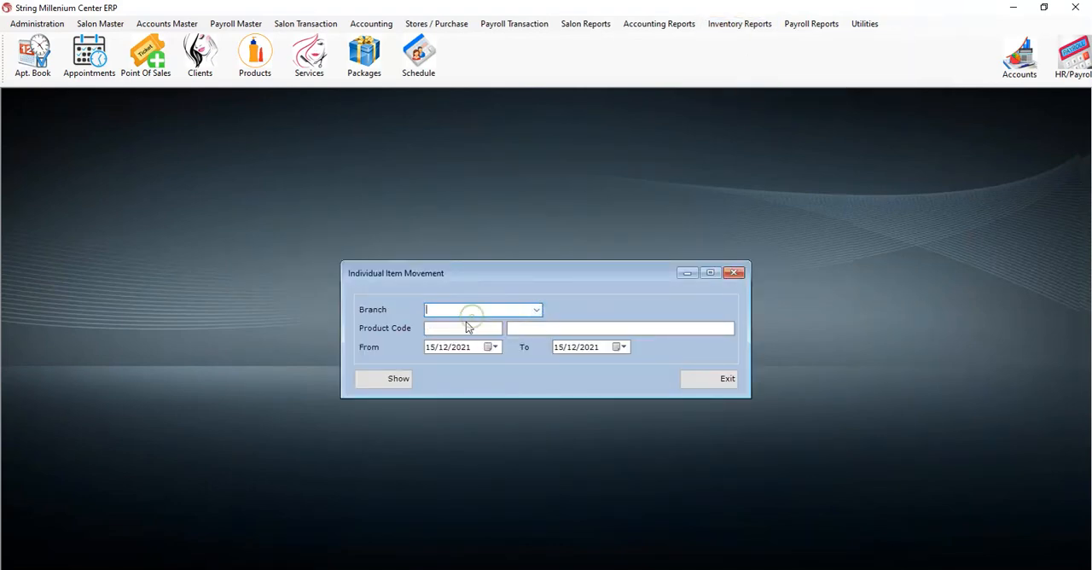
pyautogui.click(537, 310)
pyautogui.click(522, 323)
pyautogui.click(474, 330)
pyautogui.press('Return')
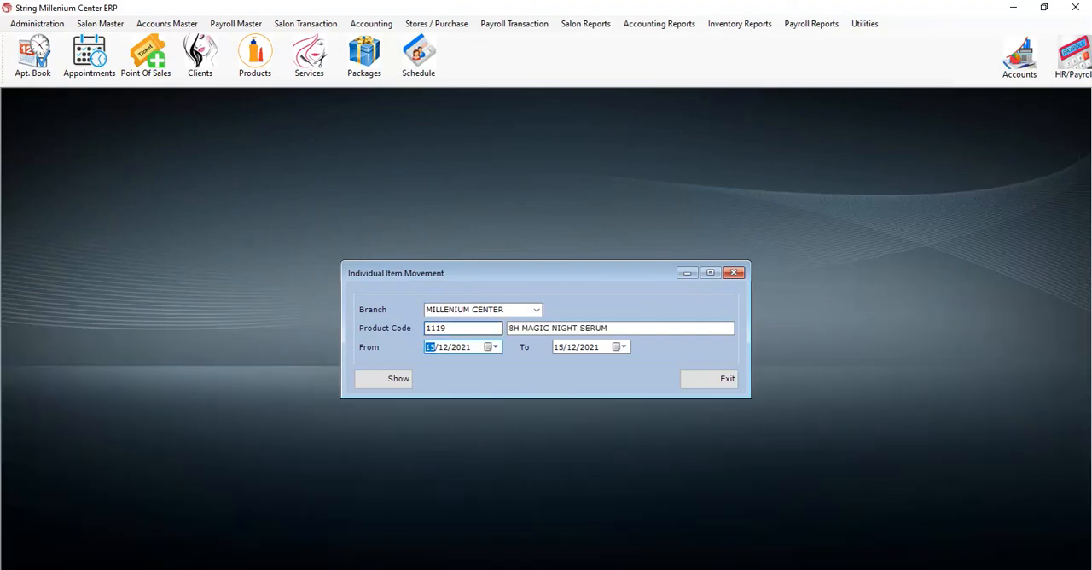
pyautogui.write('01')
# - Preview the item movement report for 8H MAGIC NIGHT SERUM, check its received and issued quantities, and close the report and form
pyautogui.click(399, 386)
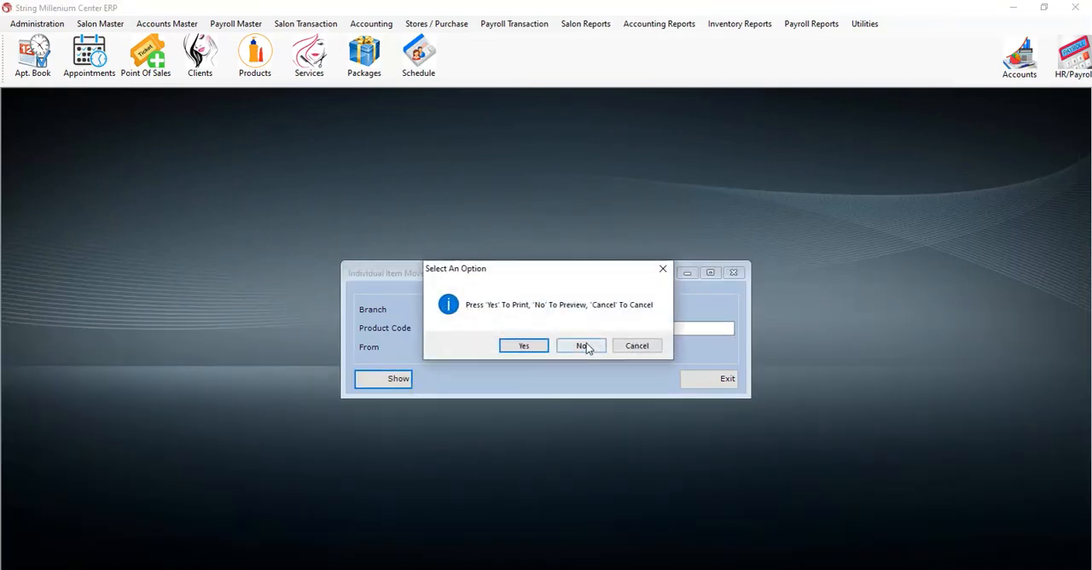
pyautogui.click(587, 347)
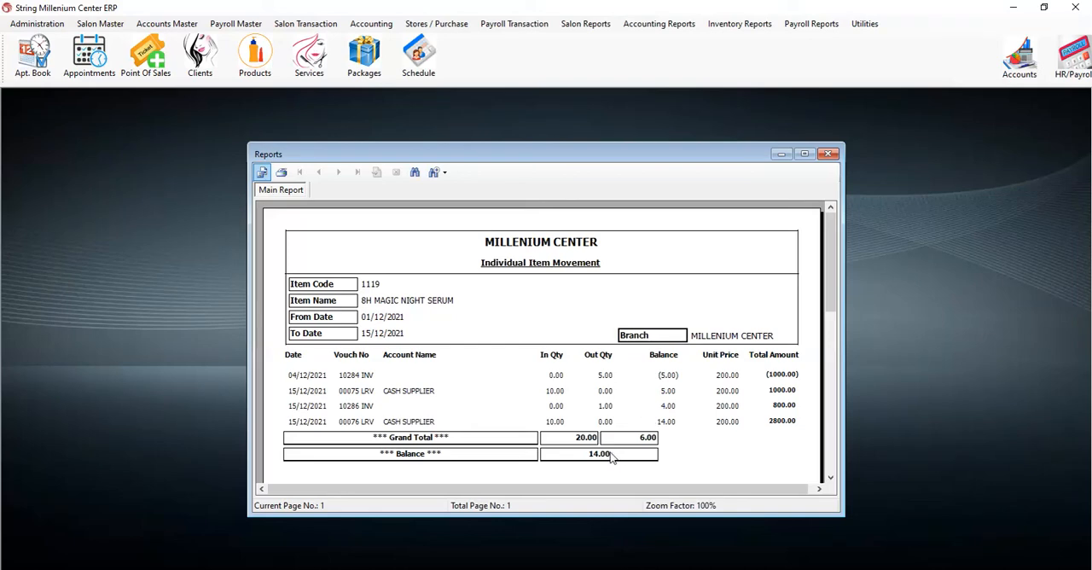
pyautogui.click(828, 156)
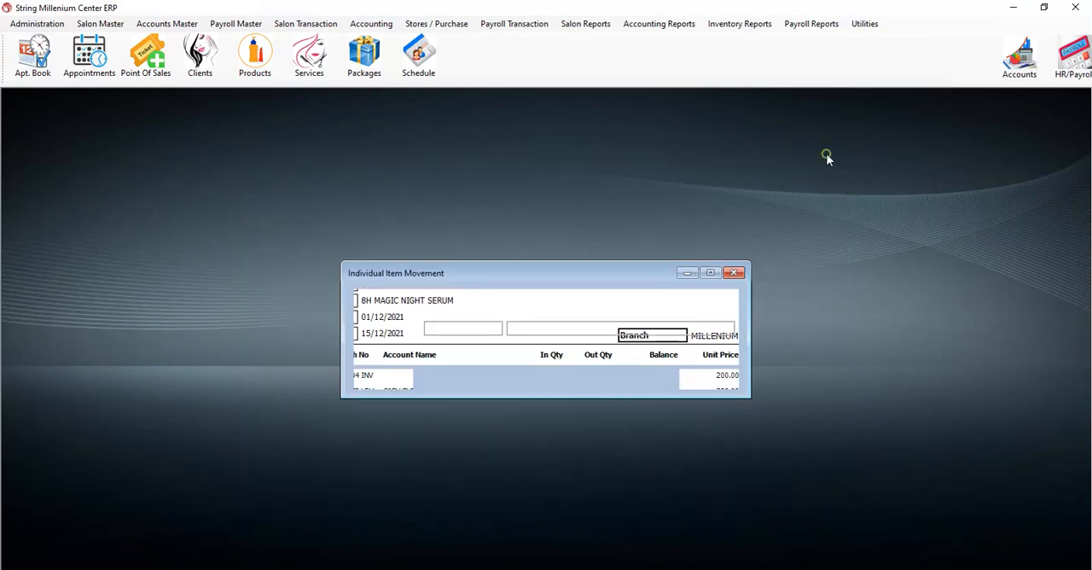
pyautogui.click(736, 273)
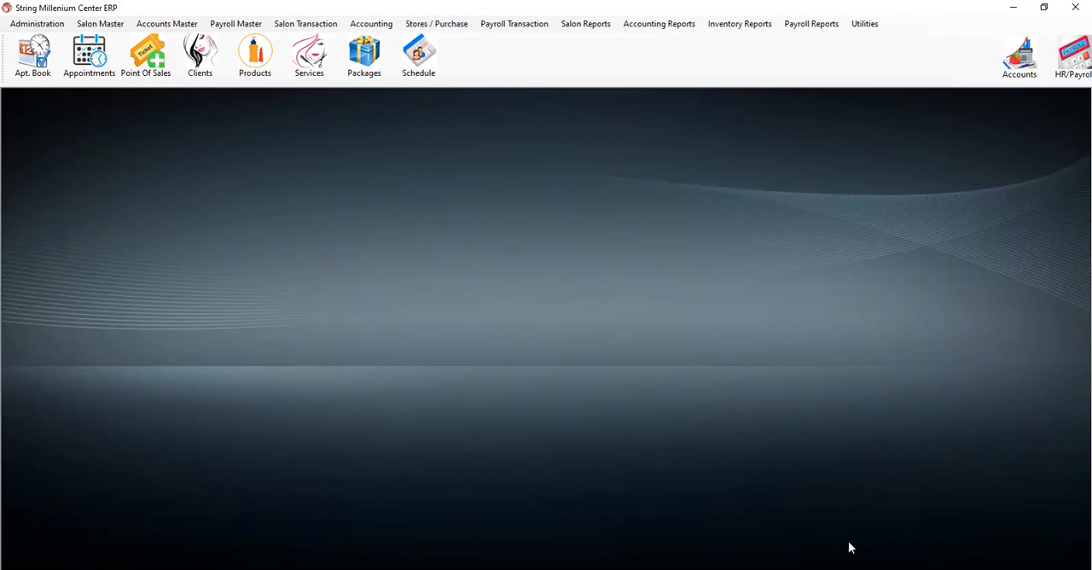
pyautogui.moveTo(725, 548)
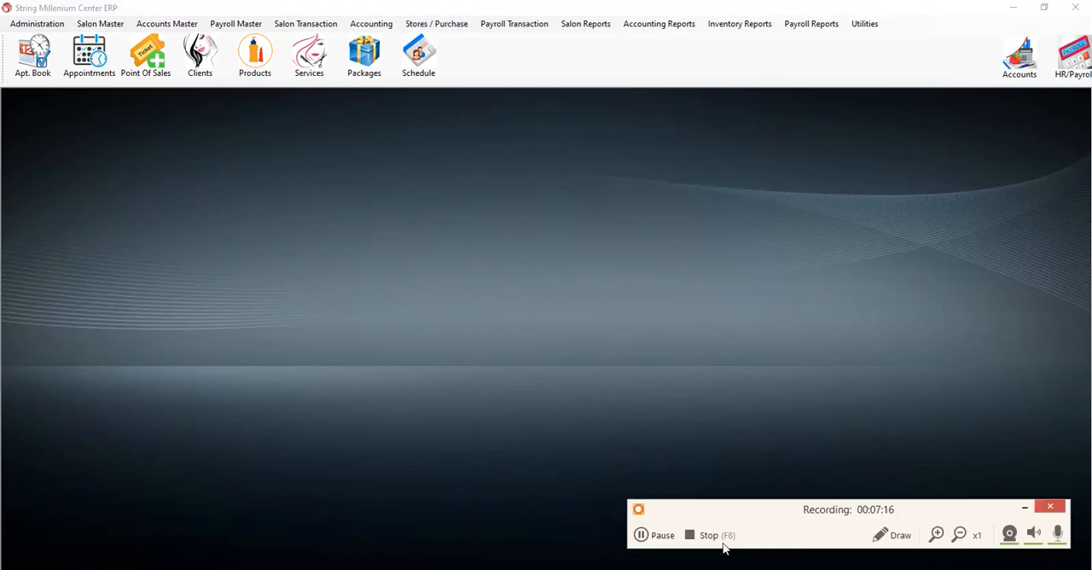